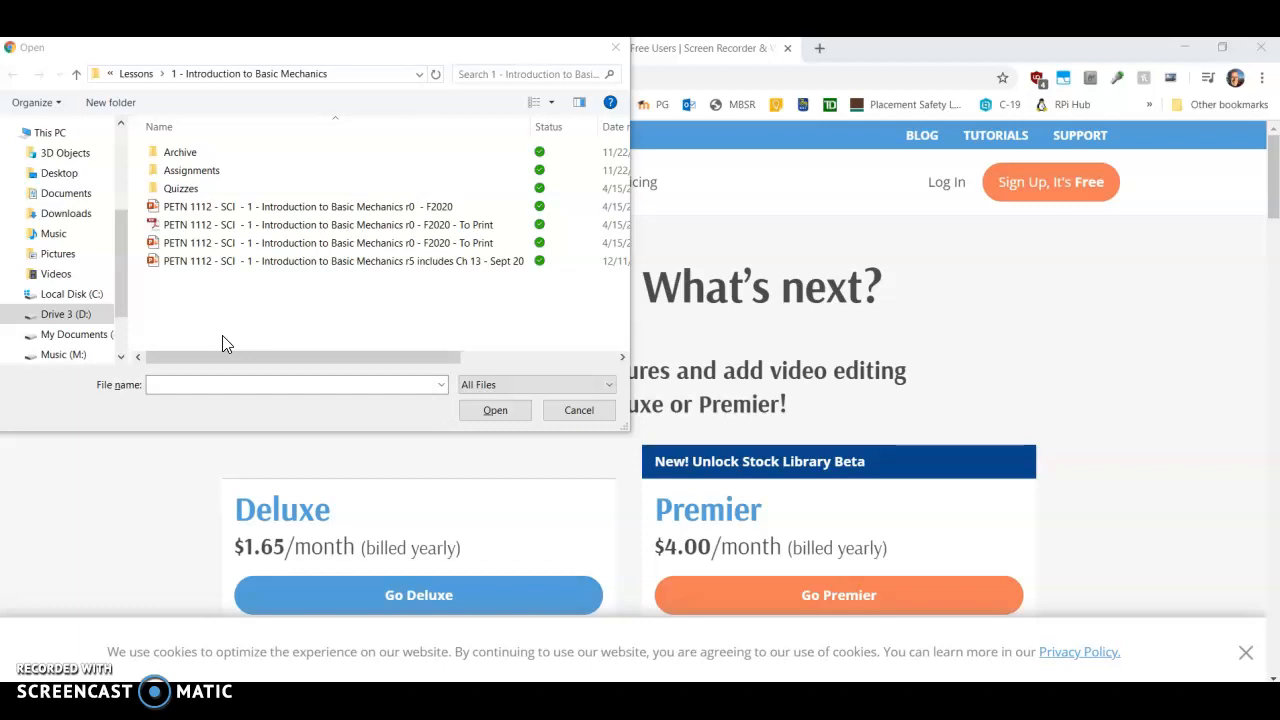
Step: Choose the PDF 'PETN 1112 - SCI - 1 - Introduction to Basic Mechanics r0 - F2020 - To Print' for upload
click(268, 323)
click(192, 226)
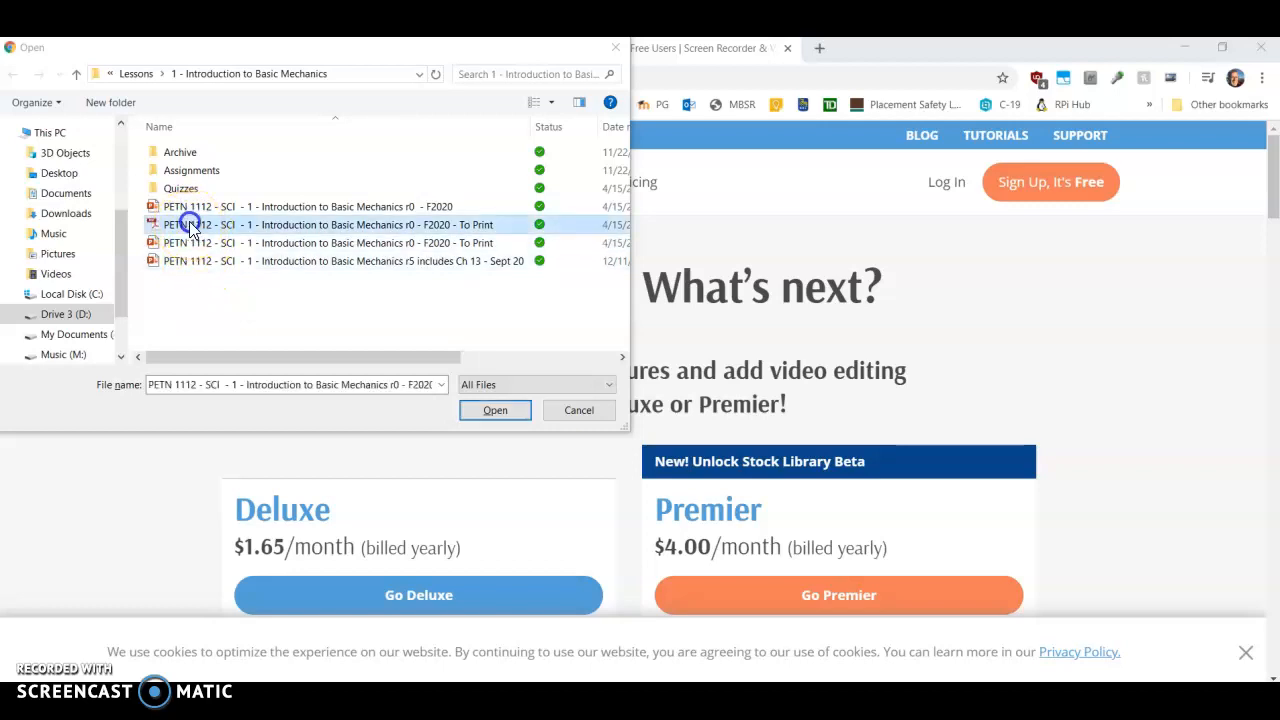
click(503, 422)
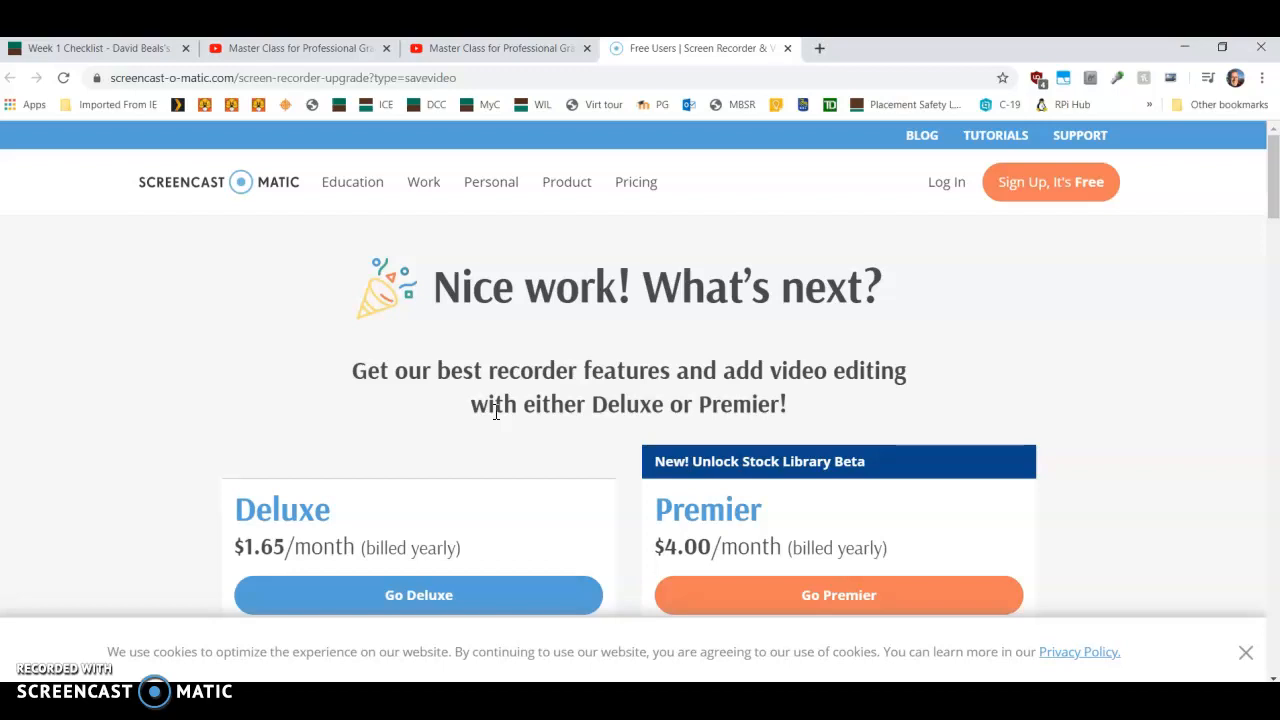
Step: Close the Screencast-O-Matic tab and return to the Week 1 Checklist tab
key(alt+Tab)
key(alt+Tab)
key(alt+Tab)
key(alt+Tab)
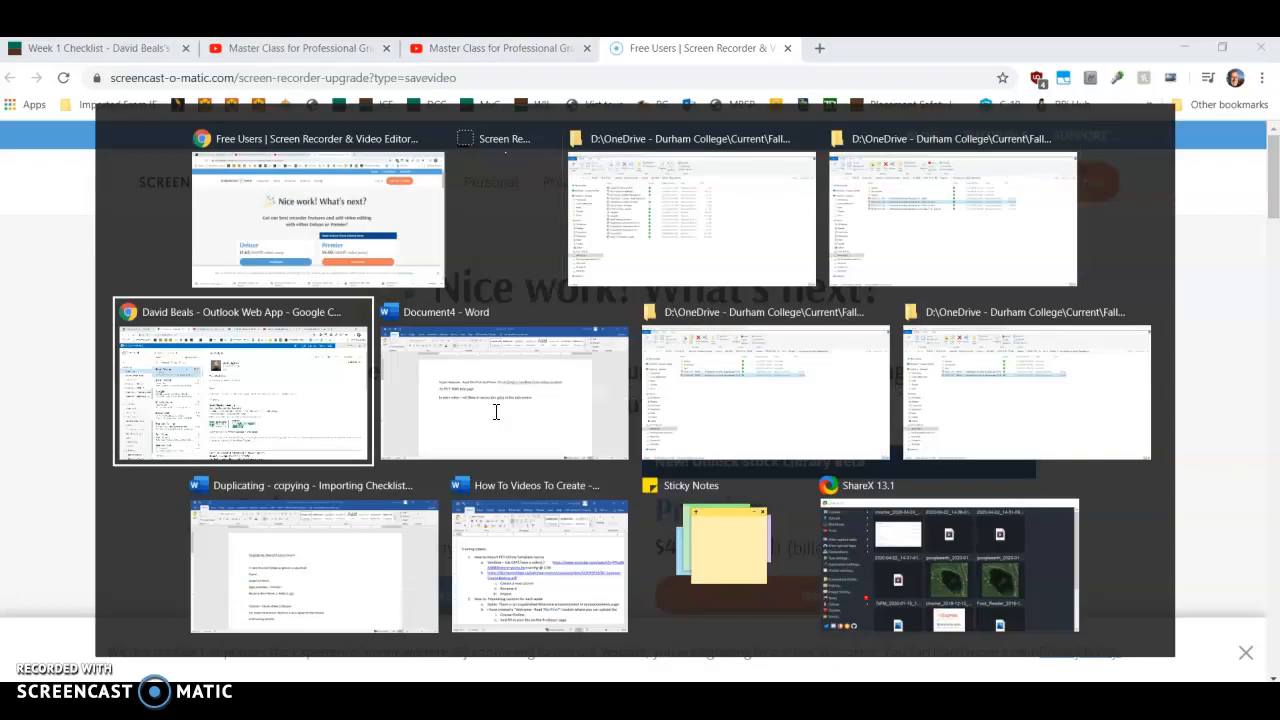
key(alt+Tab)
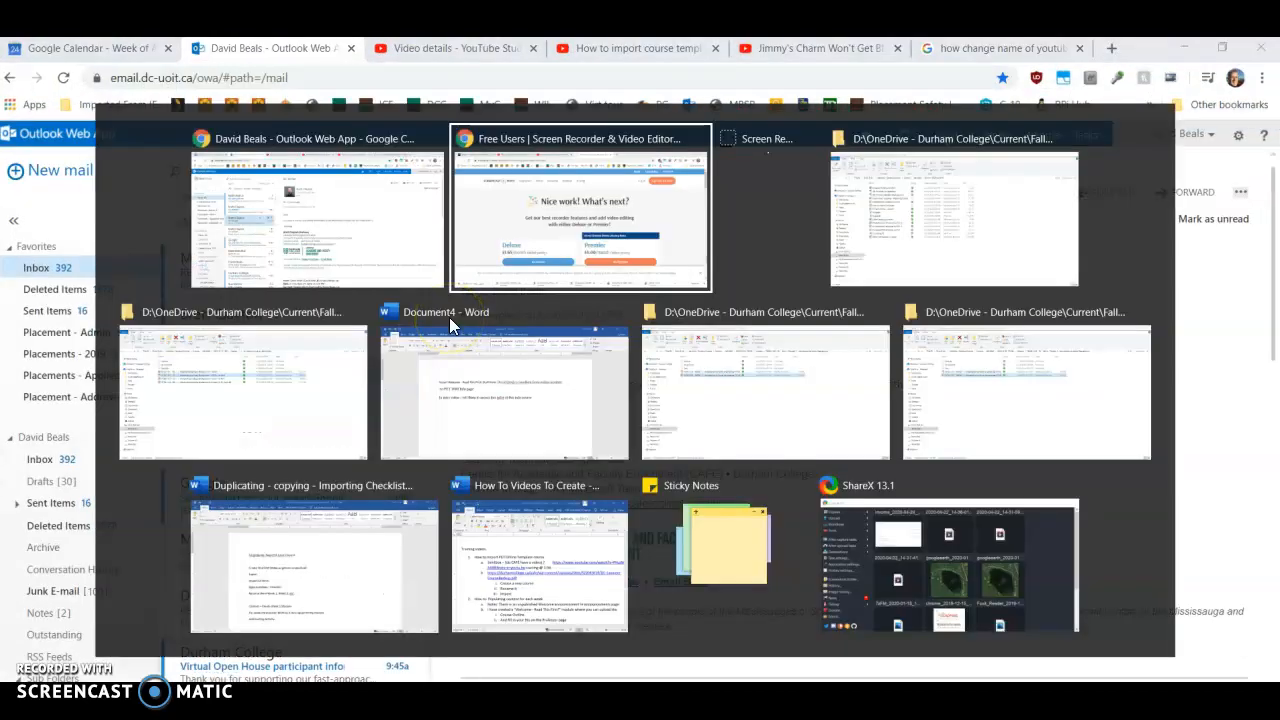
click(787, 48)
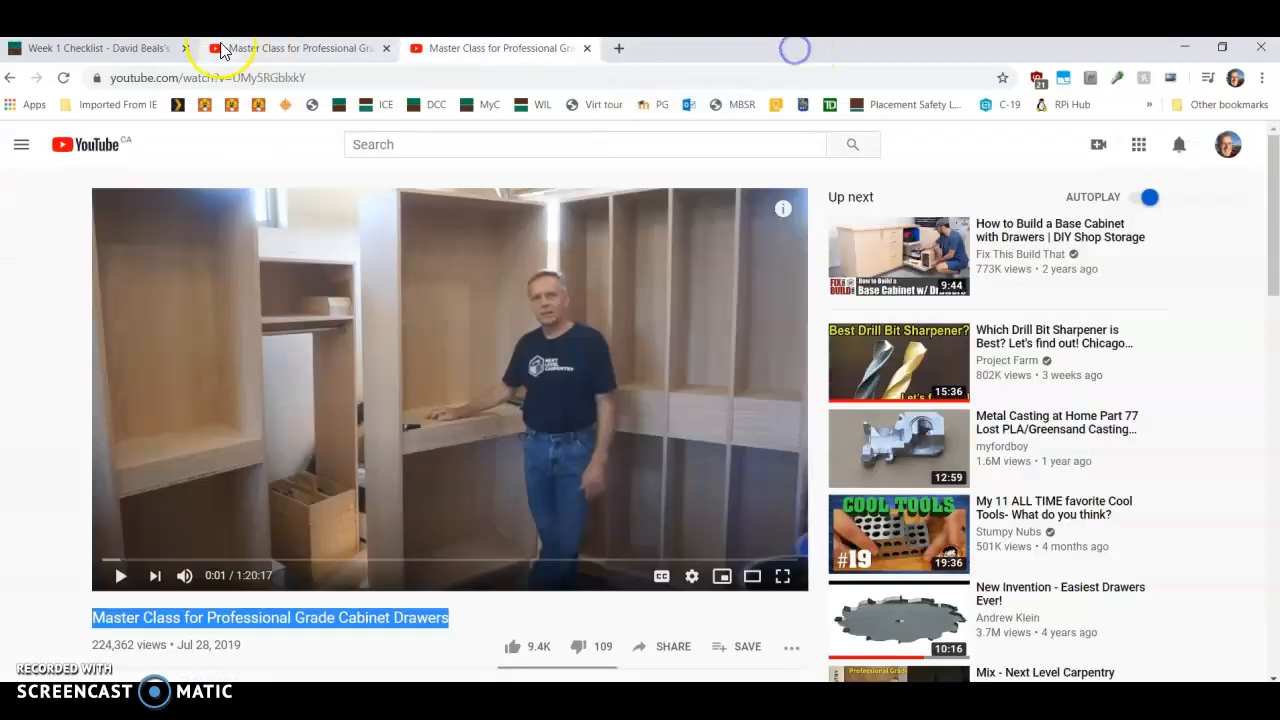
click(96, 50)
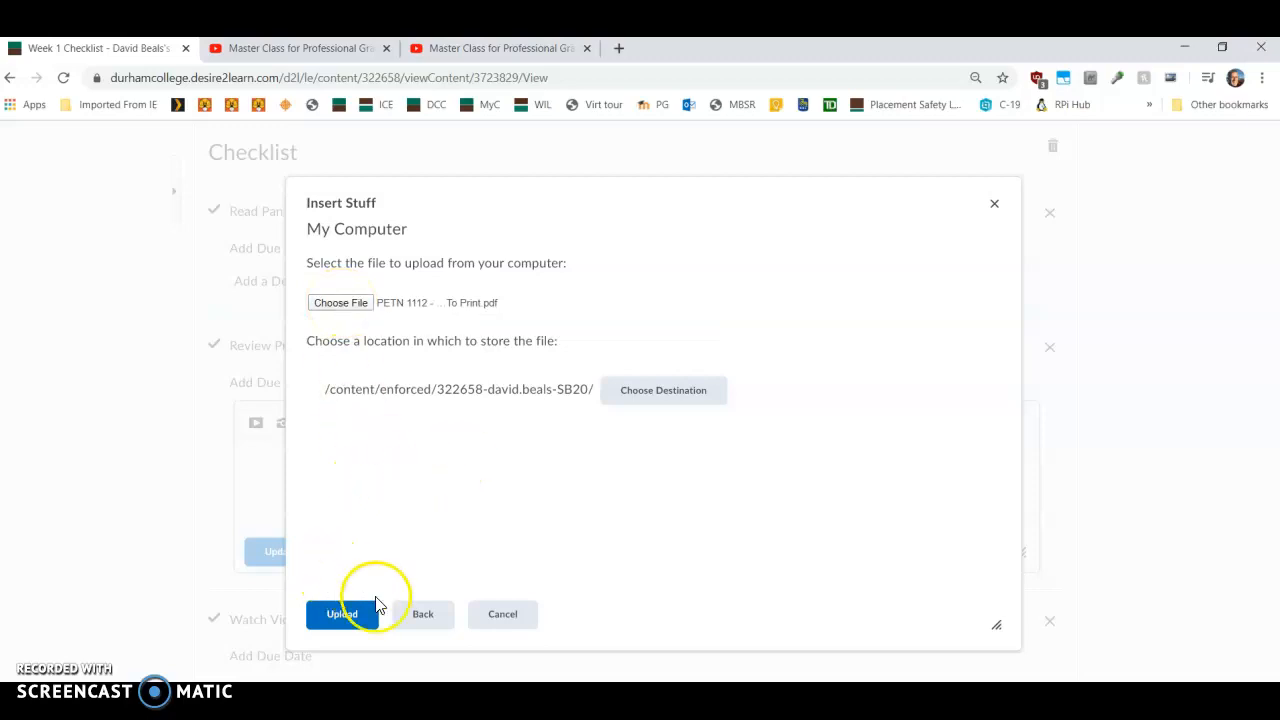
Step: Upload the chosen file, overwriting the existing file of the same name
click(345, 618)
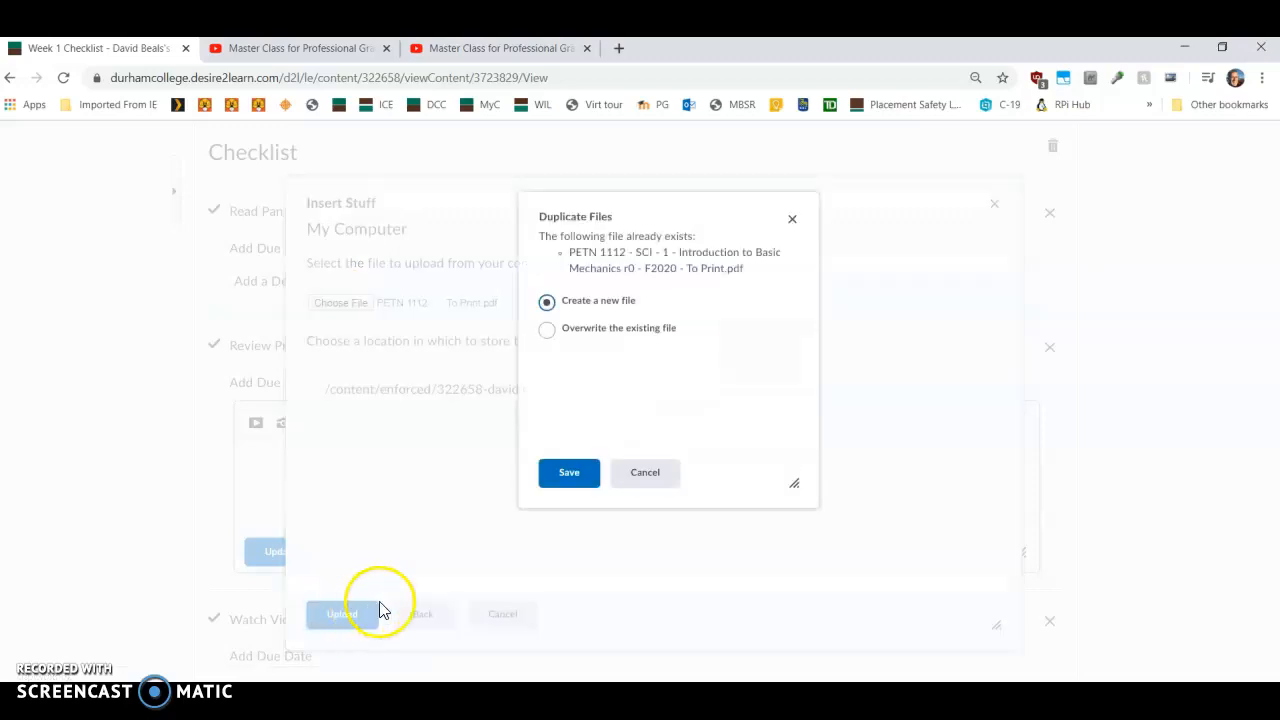
click(552, 334)
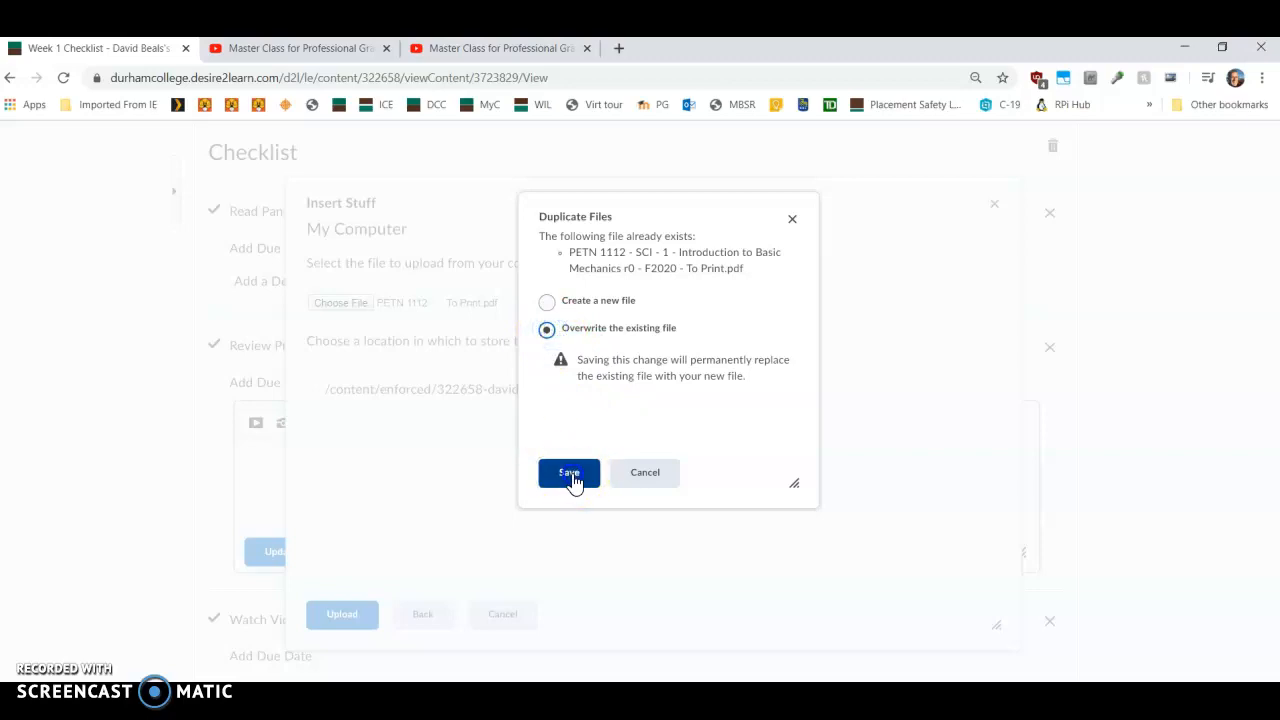
click(570, 476)
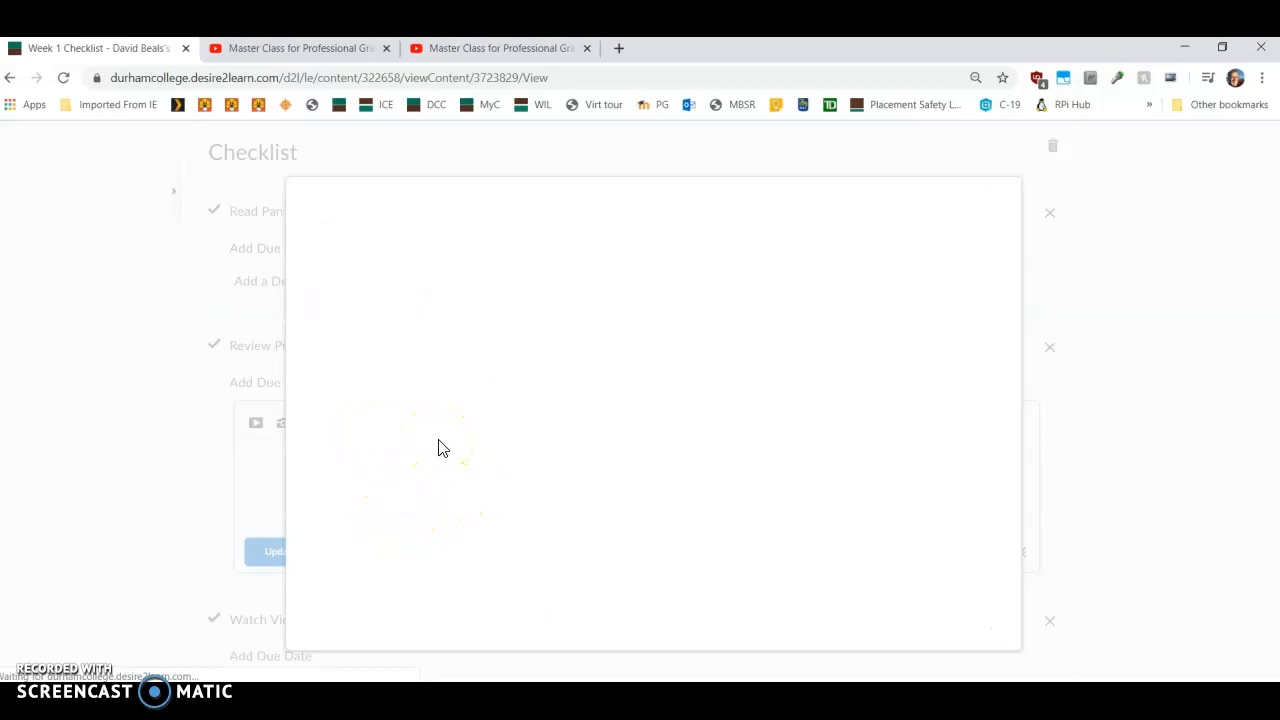
Step: Switch to File Explorer, open Fall 2020 > PETN 1112 - SCI > Lessons > 1 - Introduction to Basic Mechanics, and copy the PDF's name
click(361, 389)
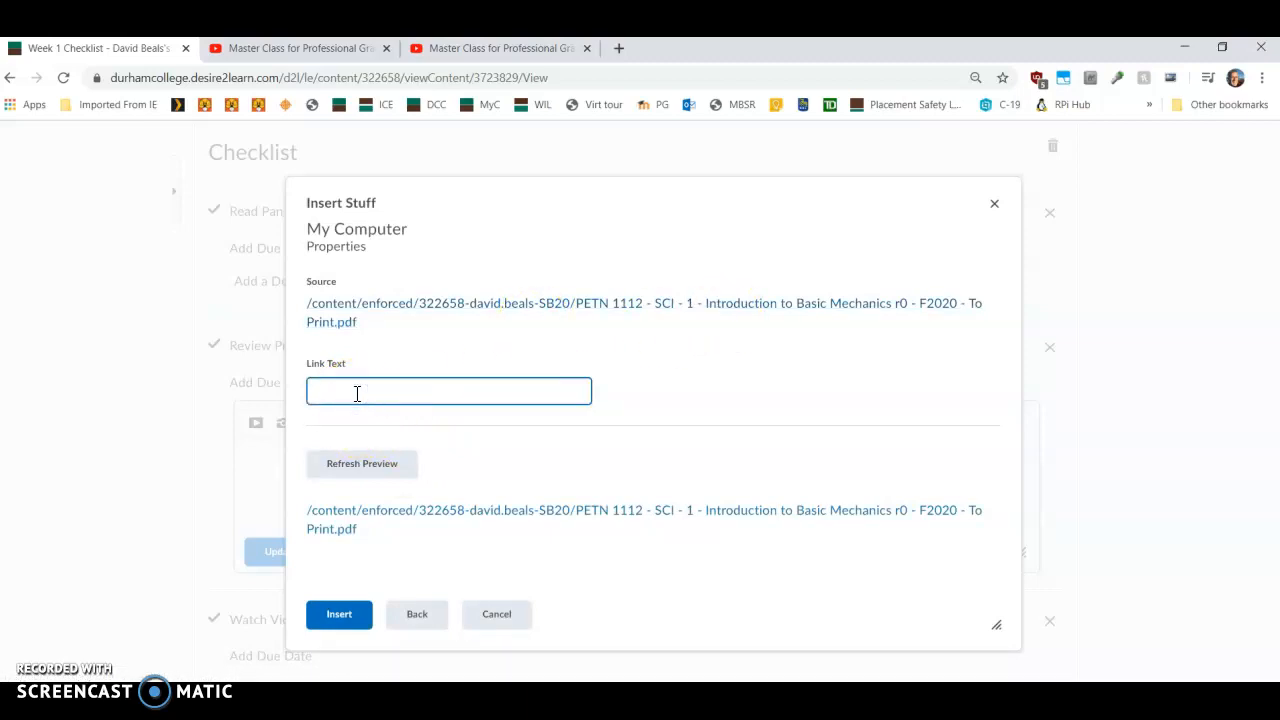
key(alt+Tab)
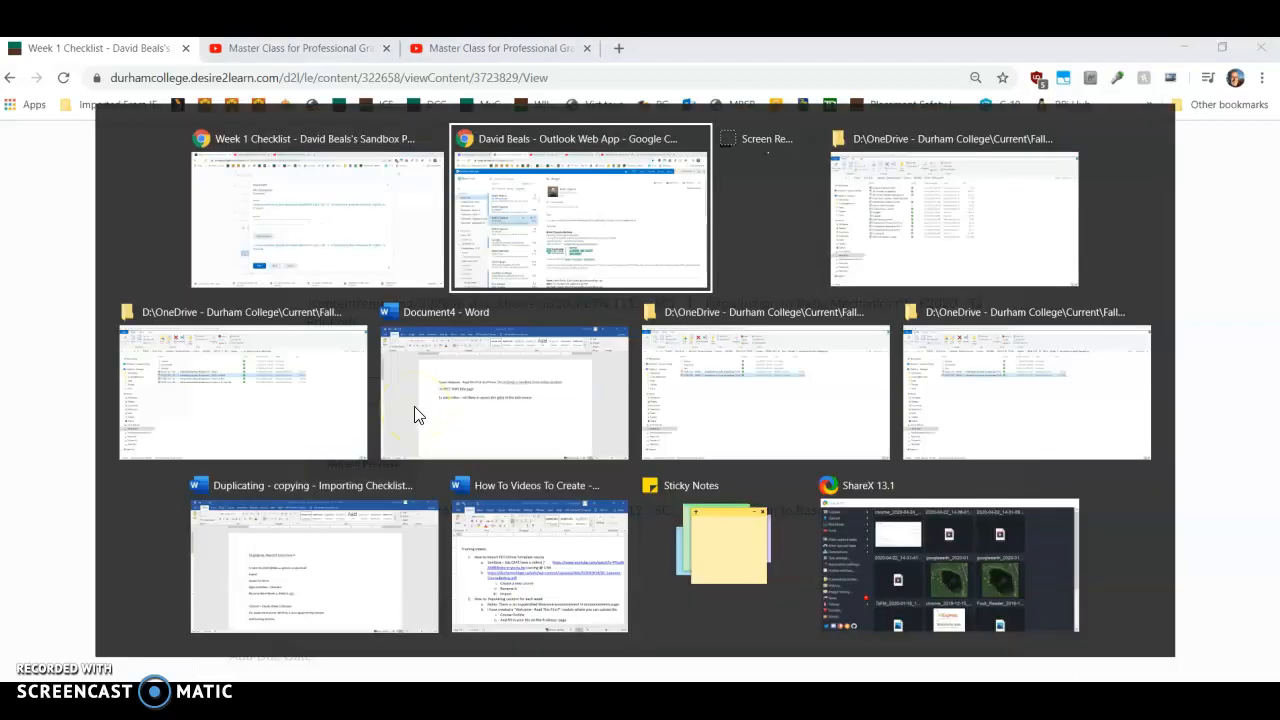
key(alt+Tab)
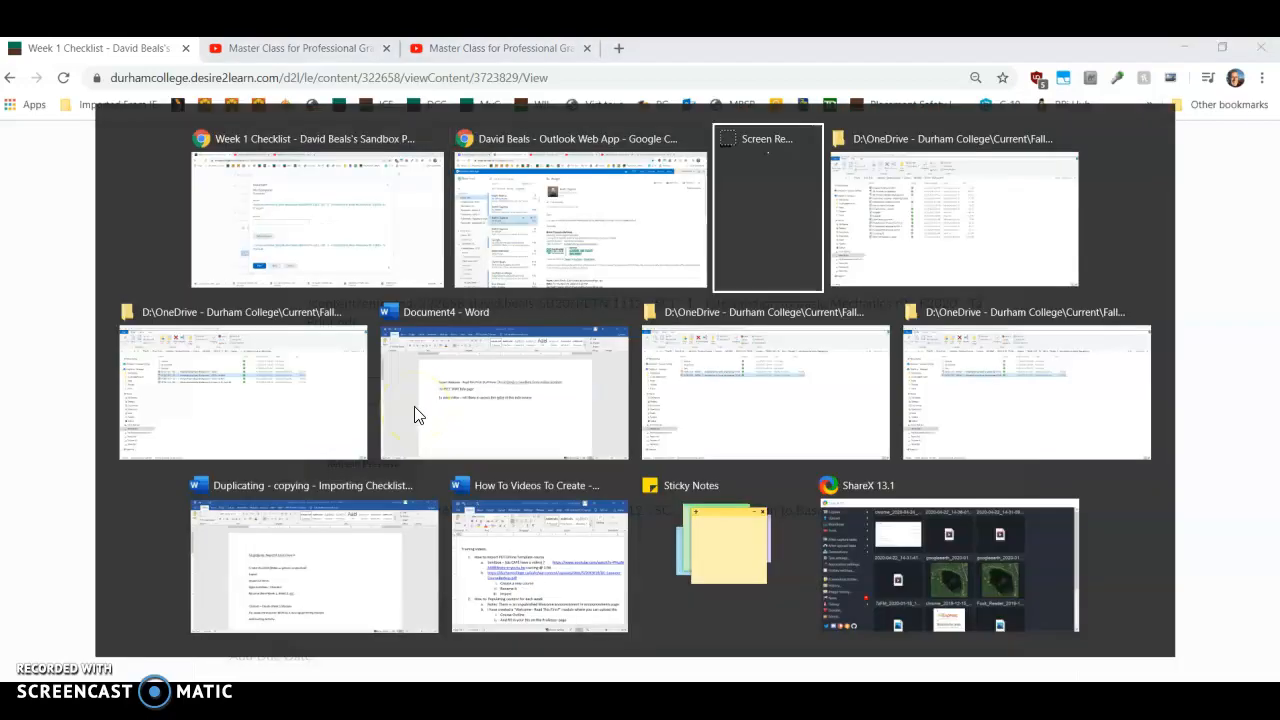
key(alt+Tab)
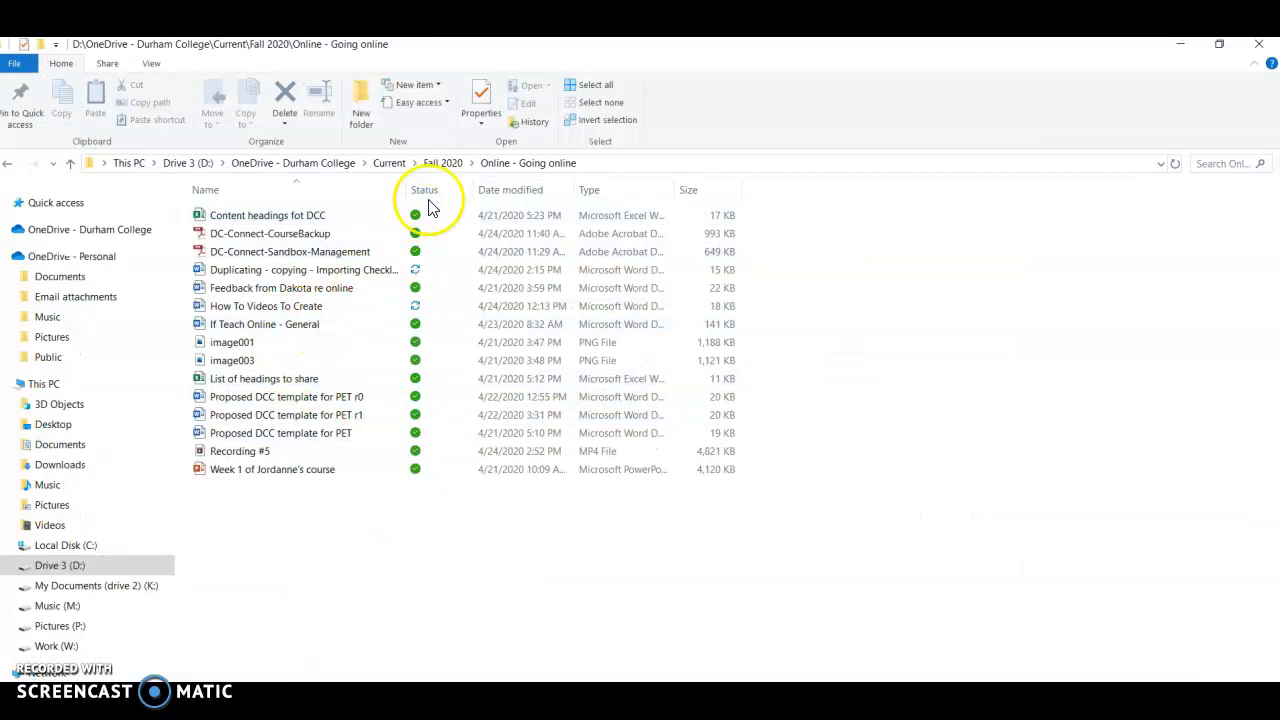
click(442, 164)
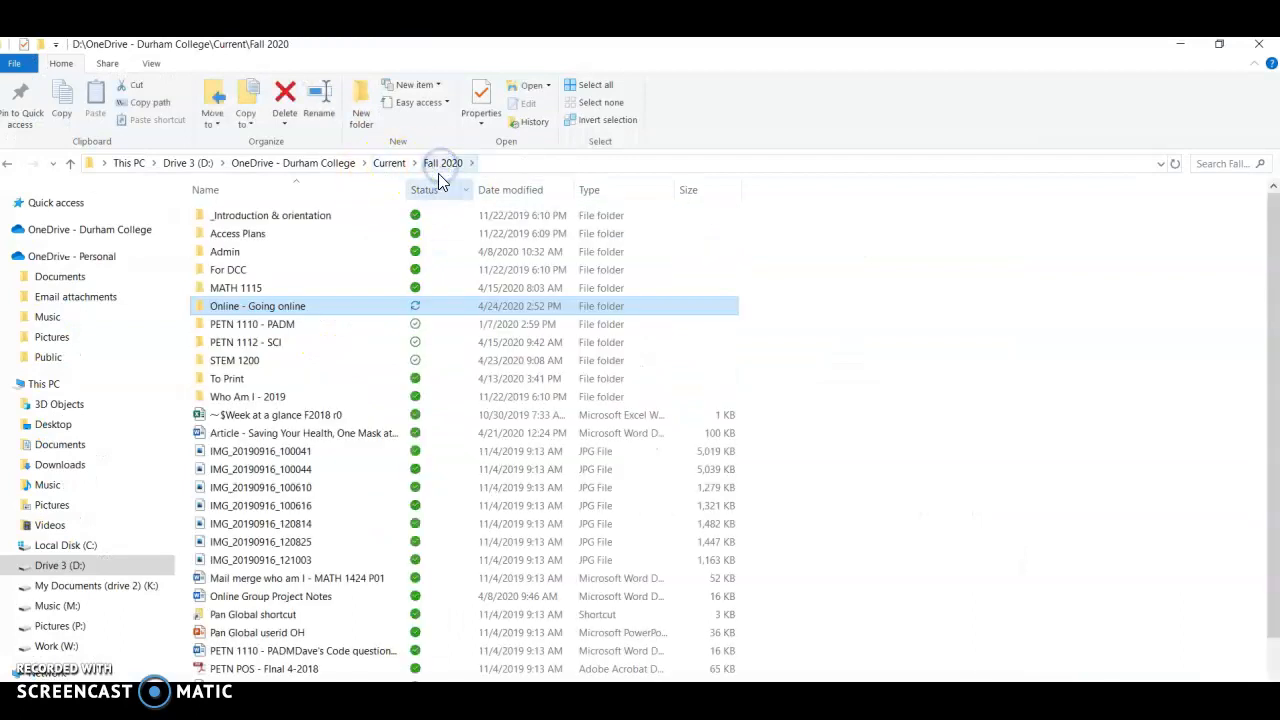
double_click(257, 342)
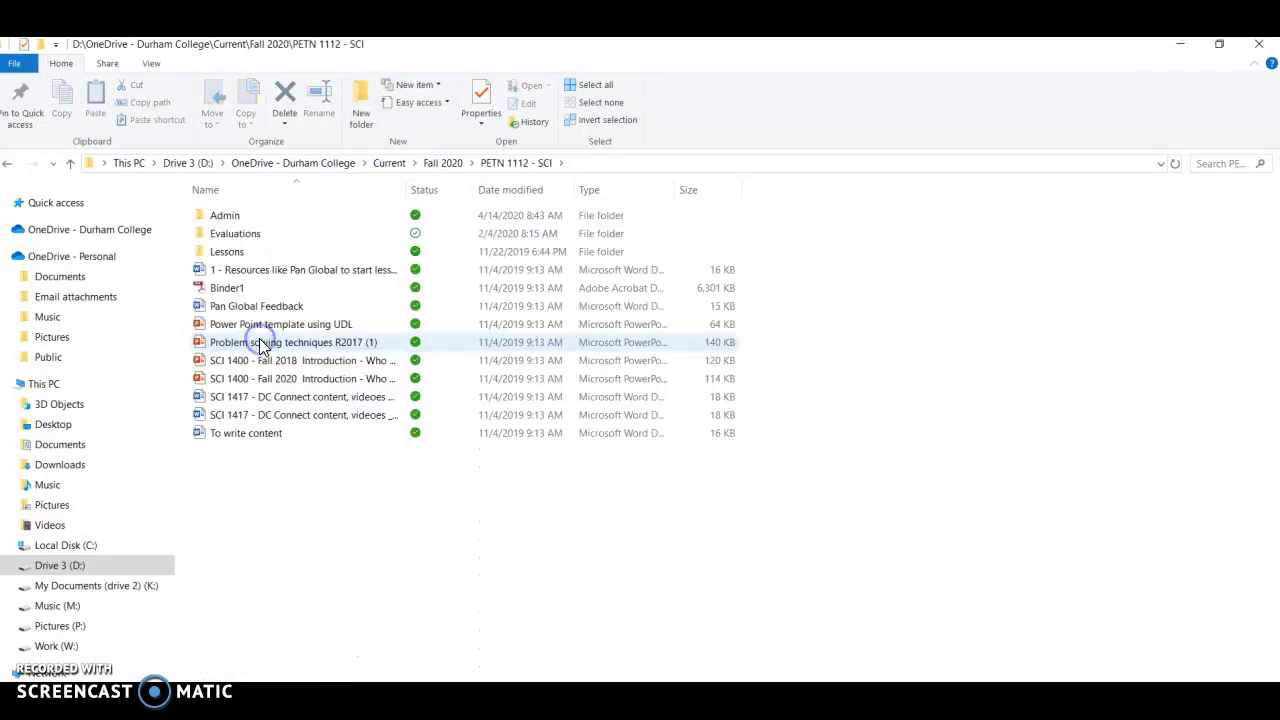
click(257, 250)
double_click(257, 250)
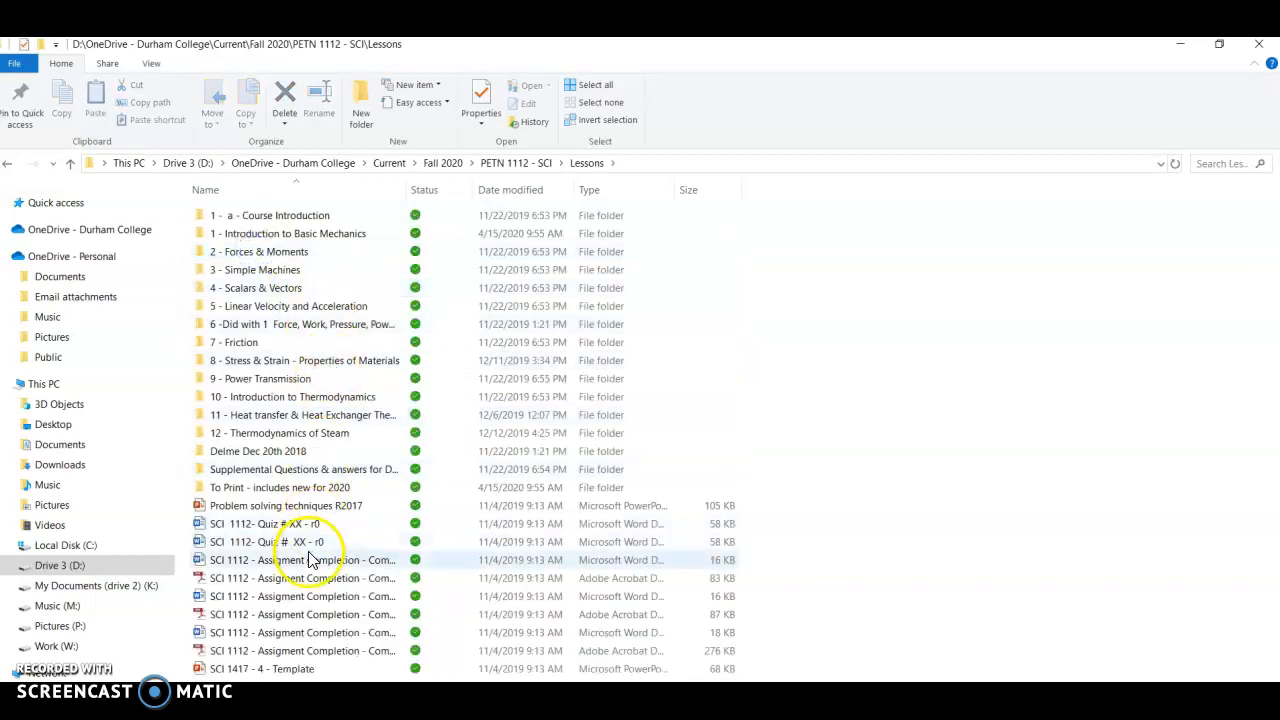
double_click(257, 236)
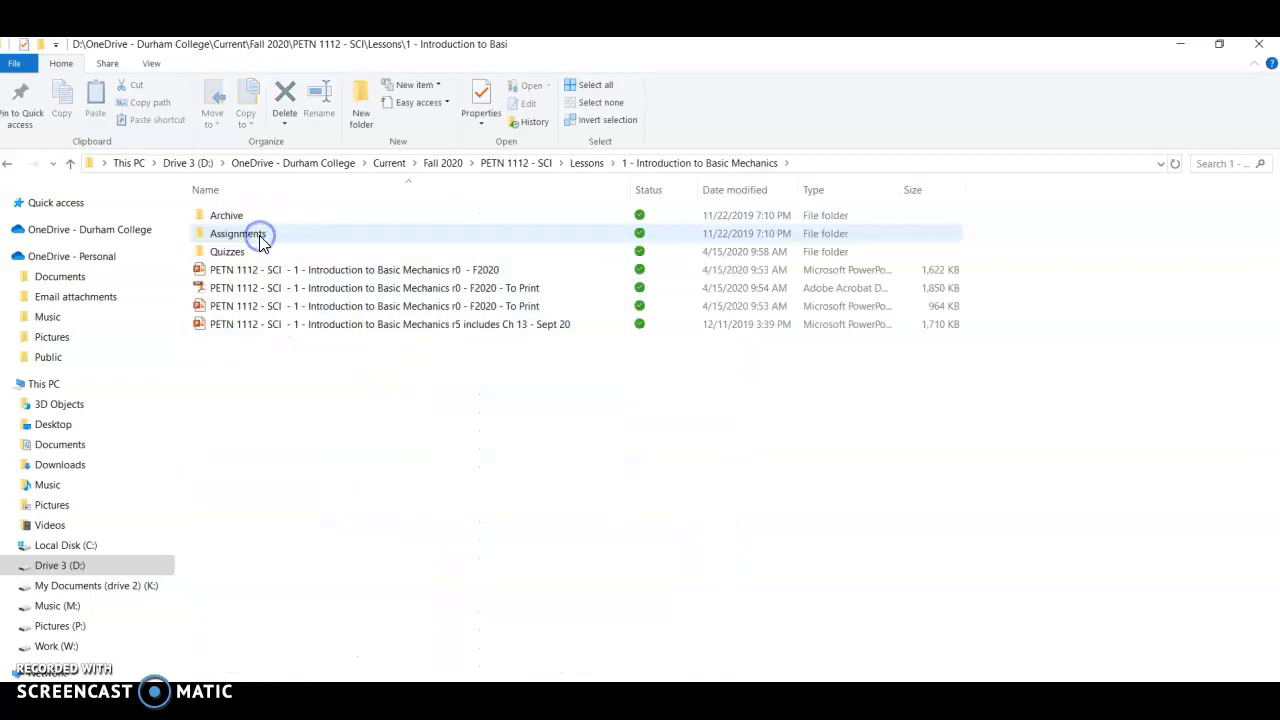
click(312, 288)
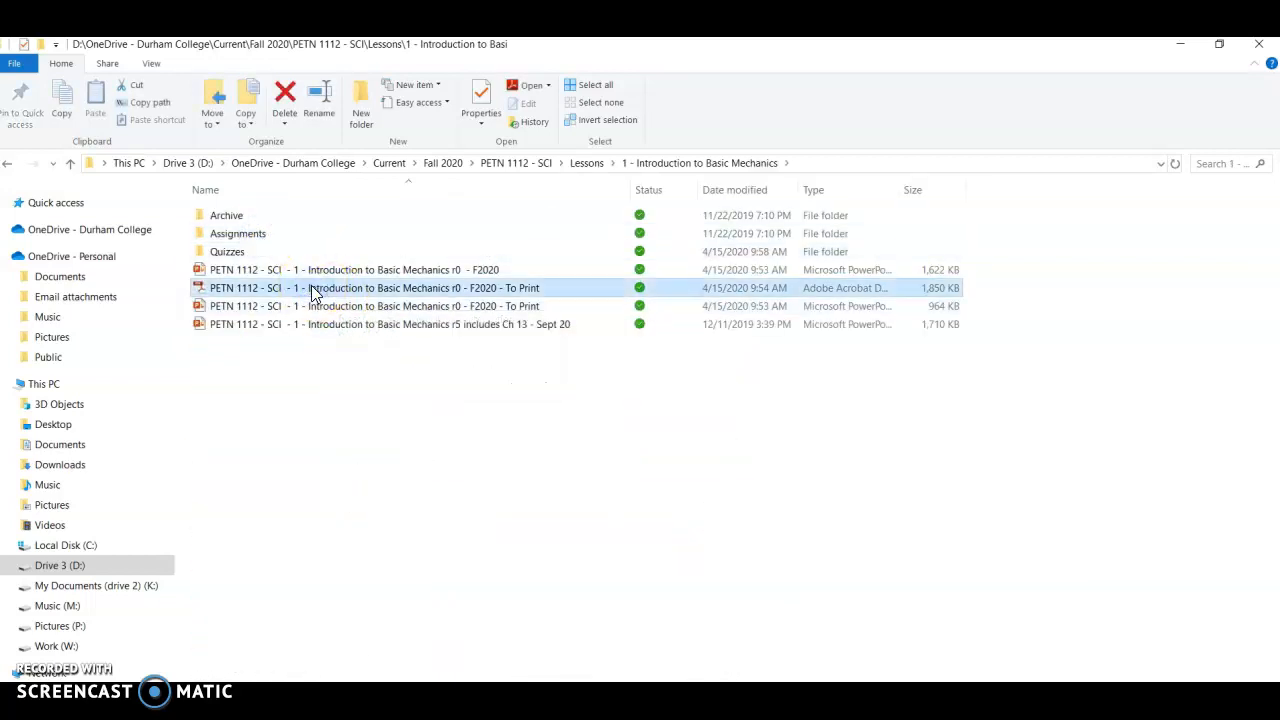
click(312, 288)
key(ctrl+c)
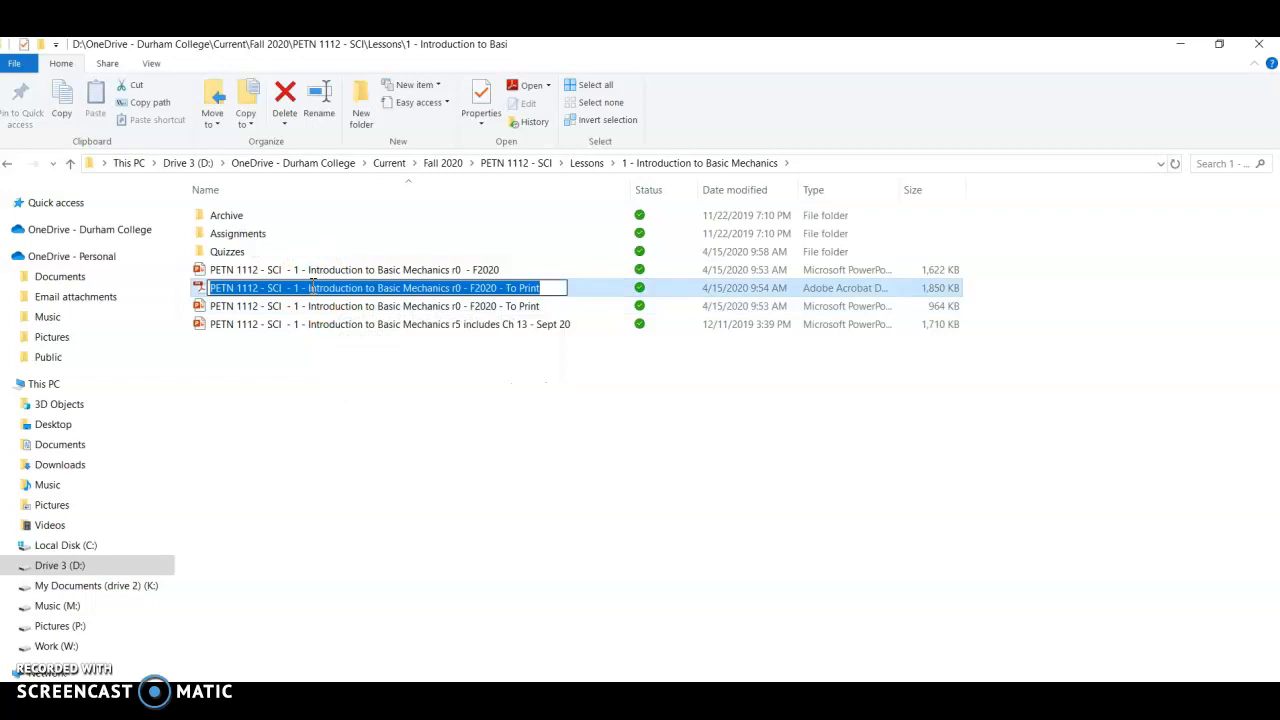
Step: Paste the name as link text ending at 'F2020', insert the PDF link and update the Review Presentation item
key(alt+Tab)
click(350, 388)
key(ctrl+v)
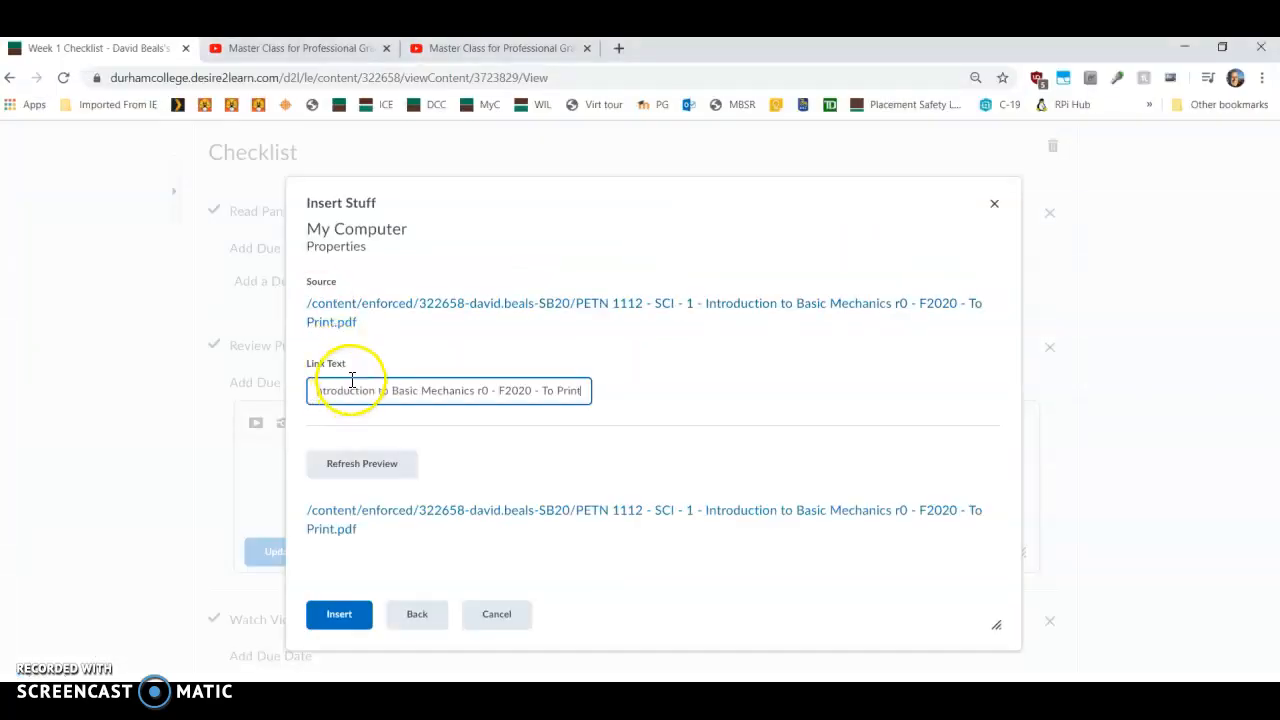
key(BackSpace)
click(334, 614)
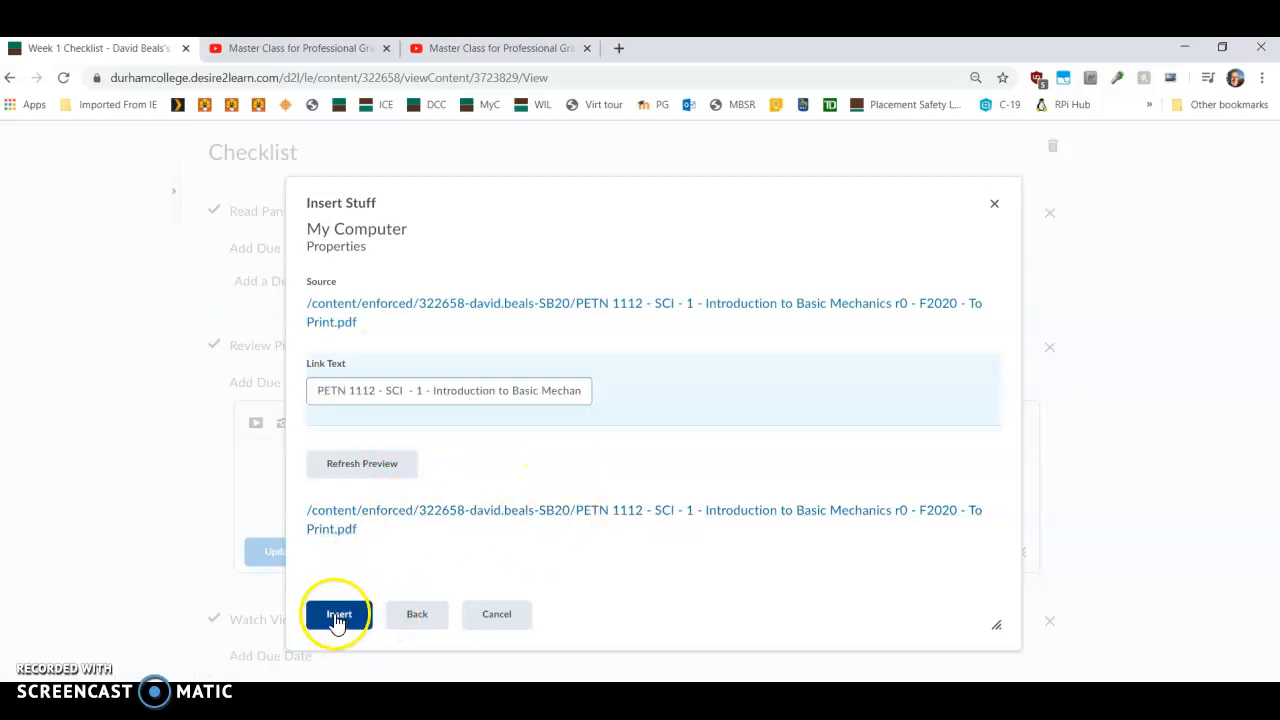
click(260, 560)
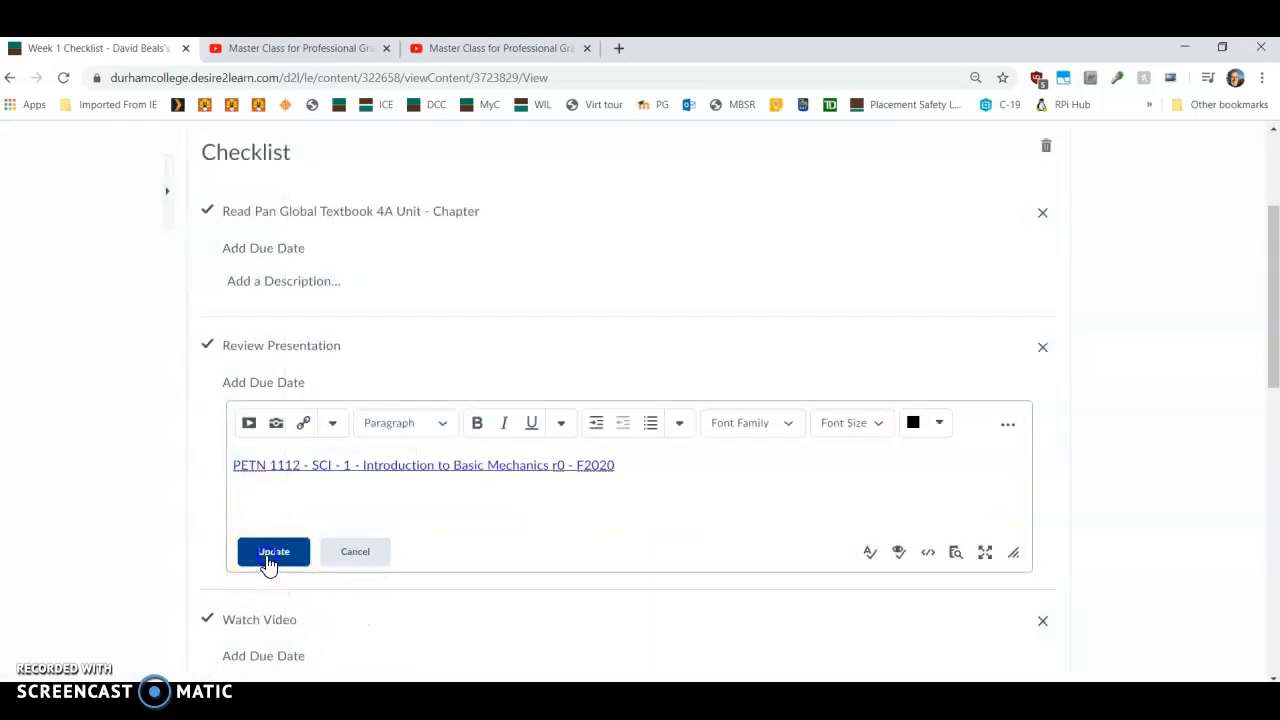
Step: Open the Watch Video item's description editor and copy the YouTube video's address
click(256, 441)
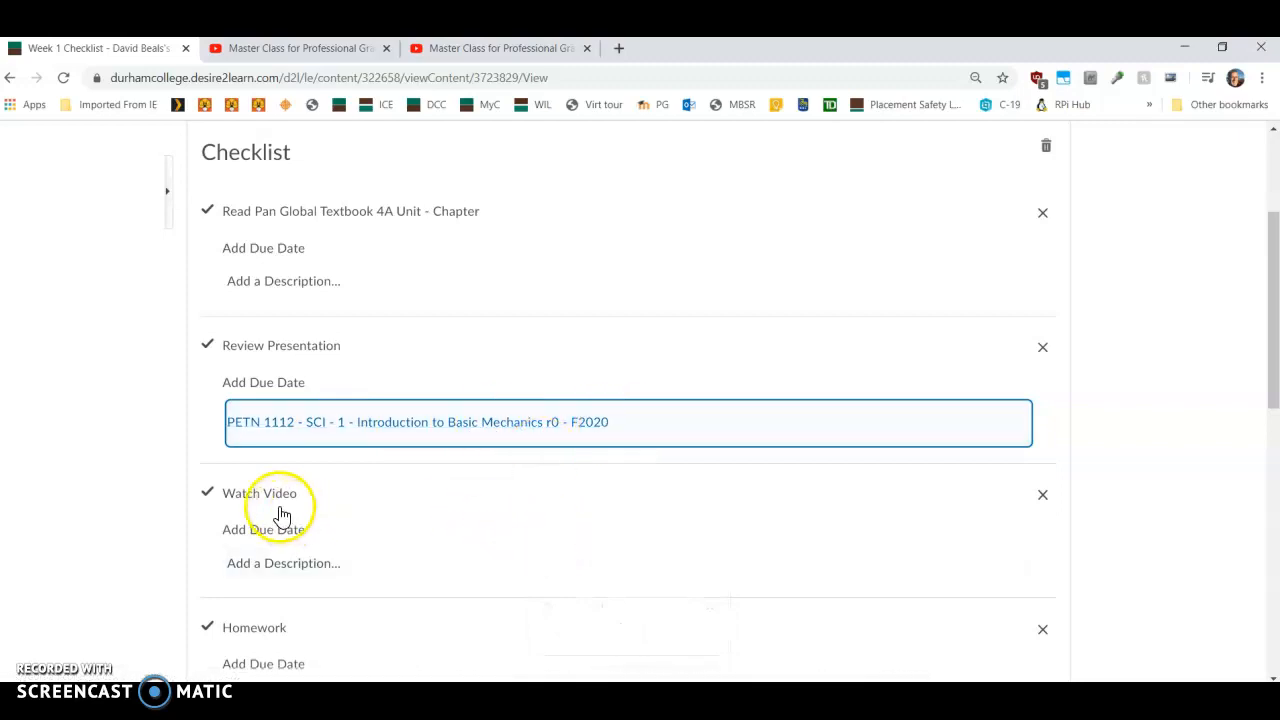
click(358, 574)
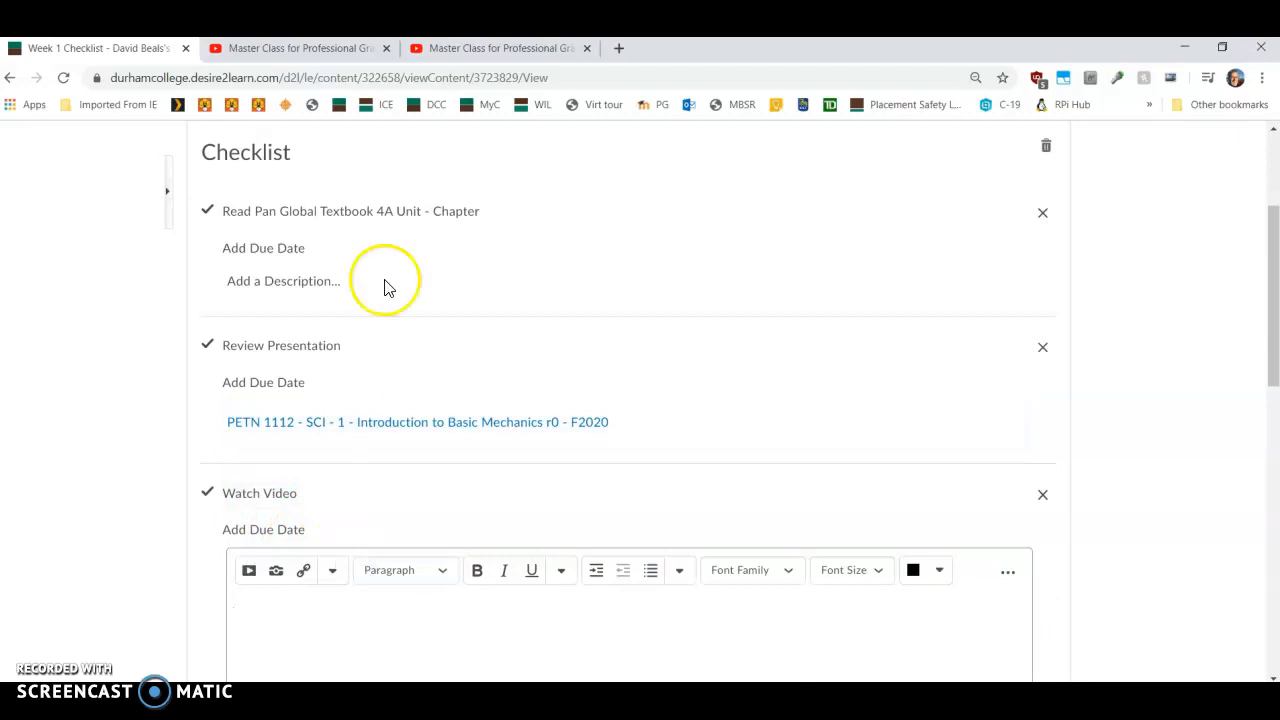
click(342, 50)
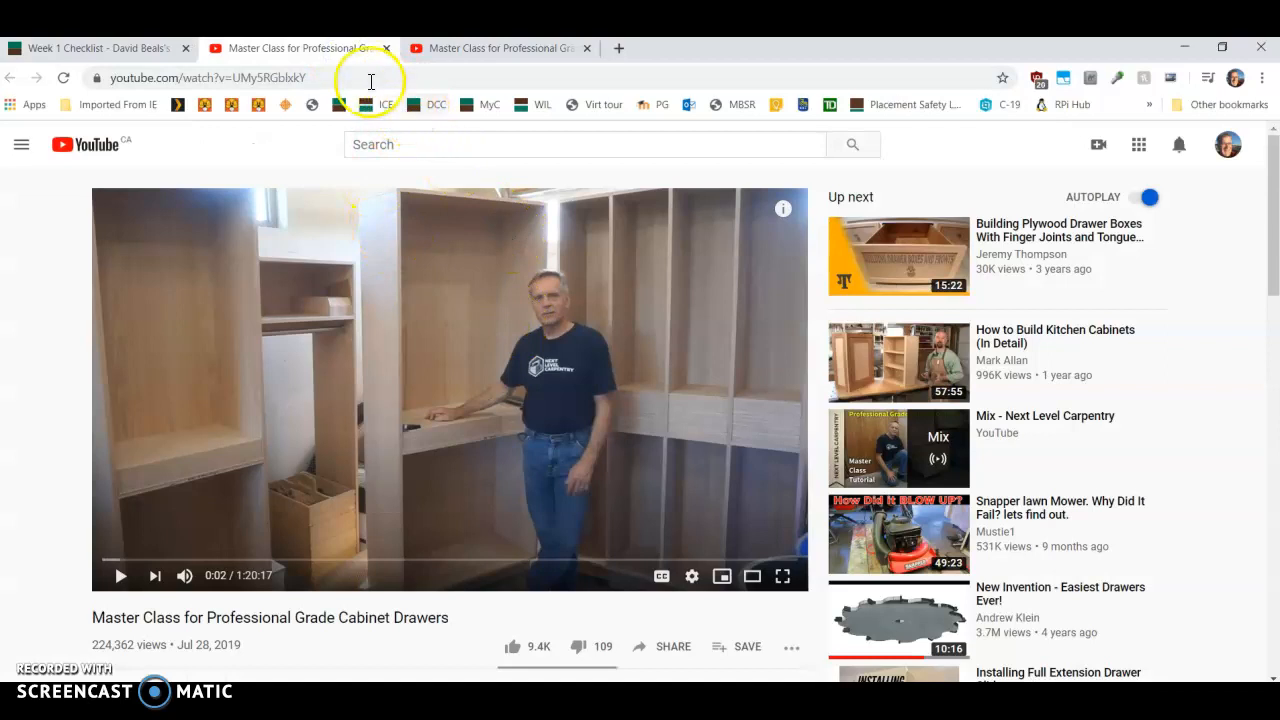
click(365, 76)
key(ctrl+c)
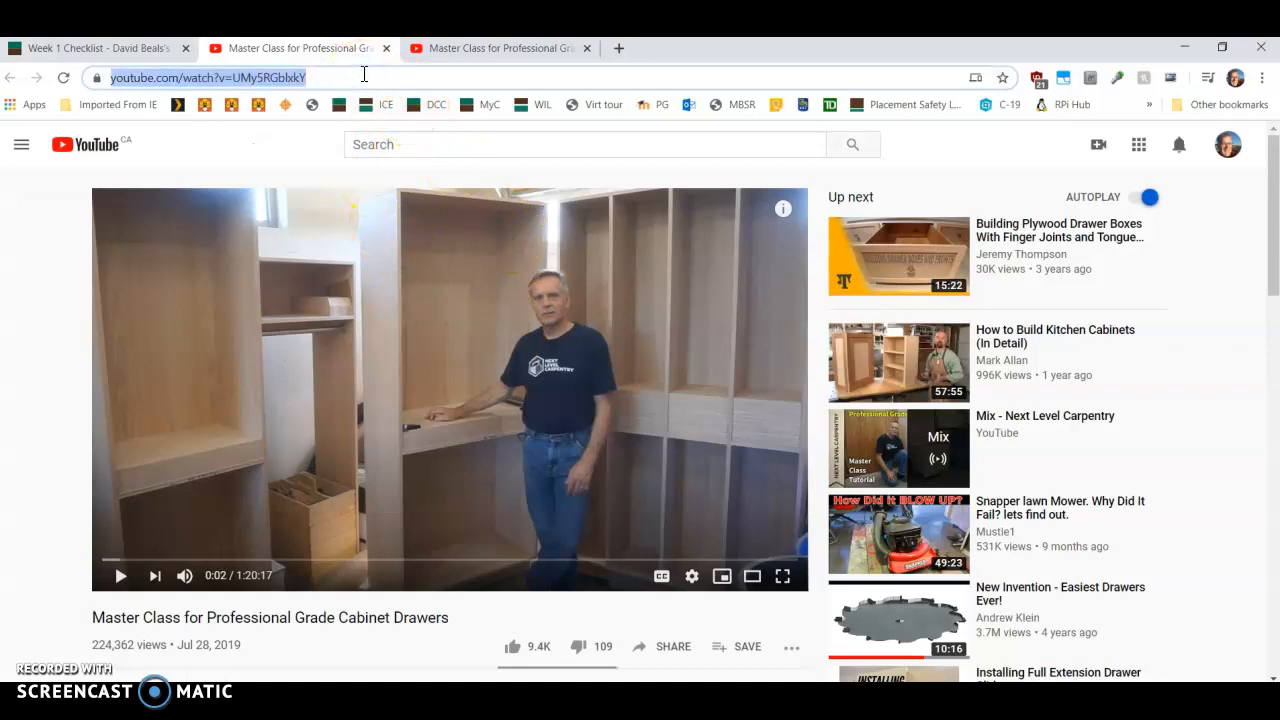
click(120, 50)
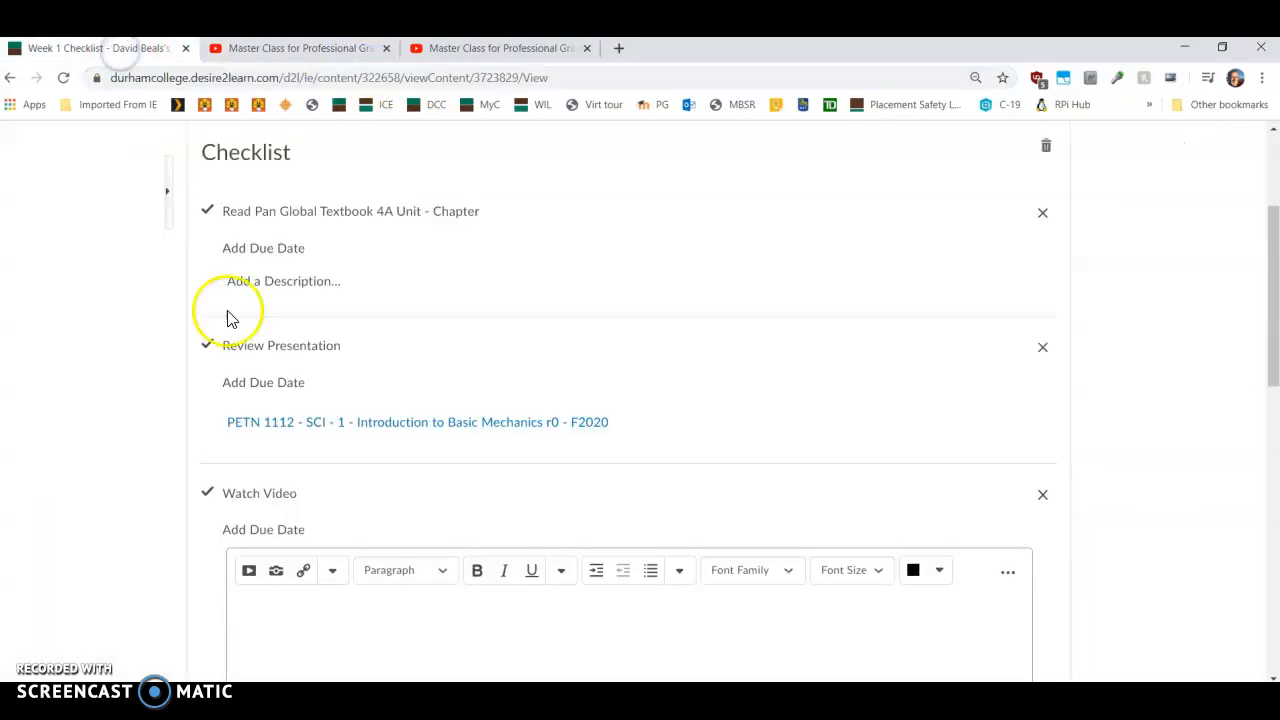
Step: Start a Url quicklink in the Watch Video description and paste the YouTube address as its URL
click(296, 648)
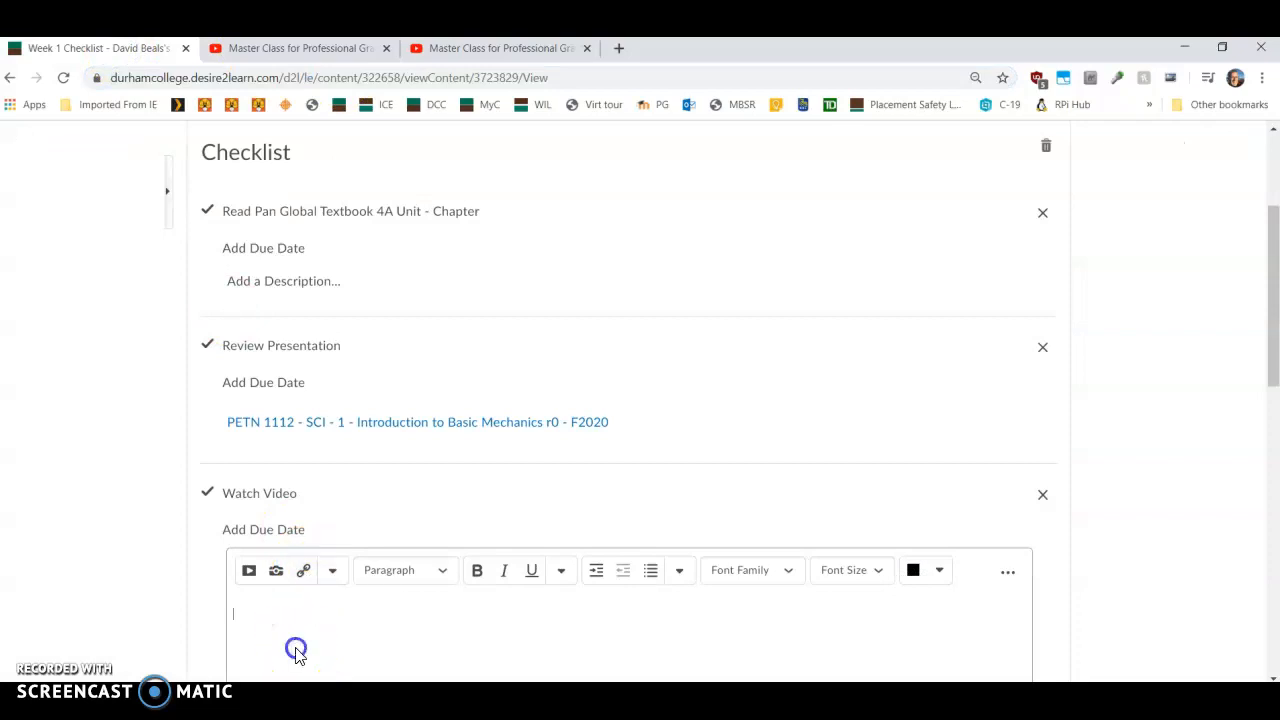
click(303, 585)
scroll(571, 543, down, 4)
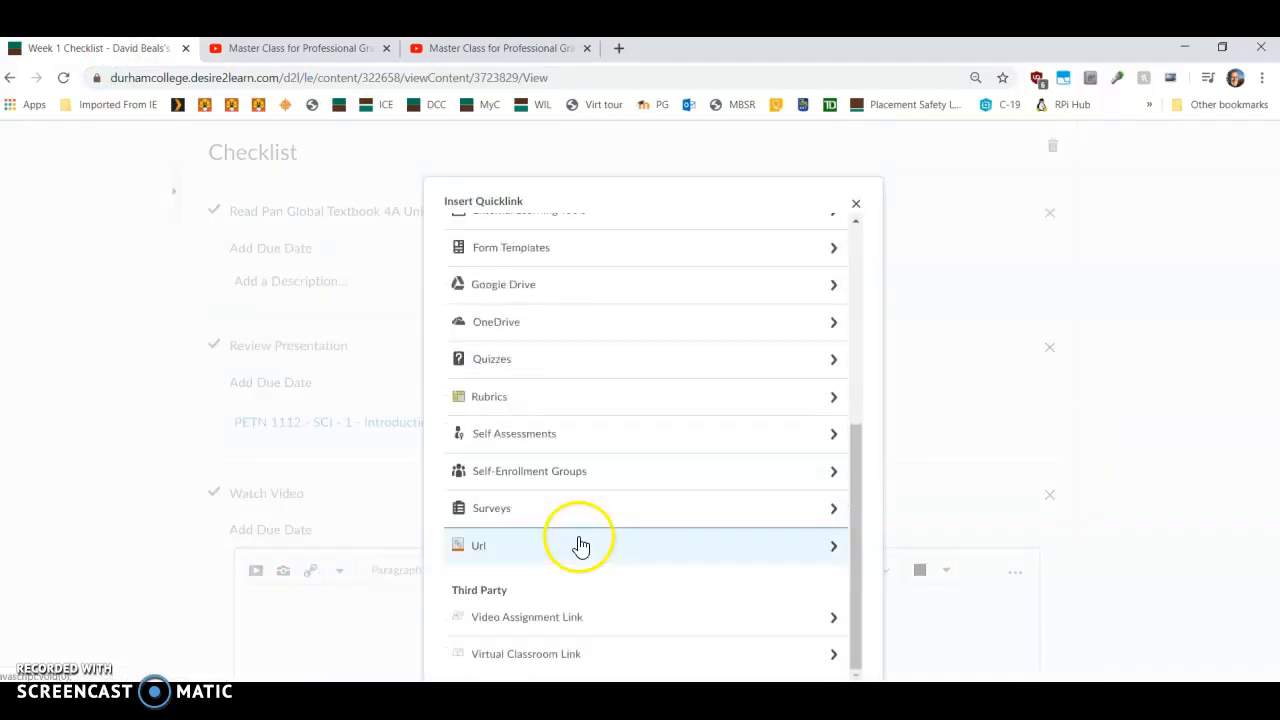
click(462, 547)
click(488, 286)
key(ctrl+v)
click(497, 360)
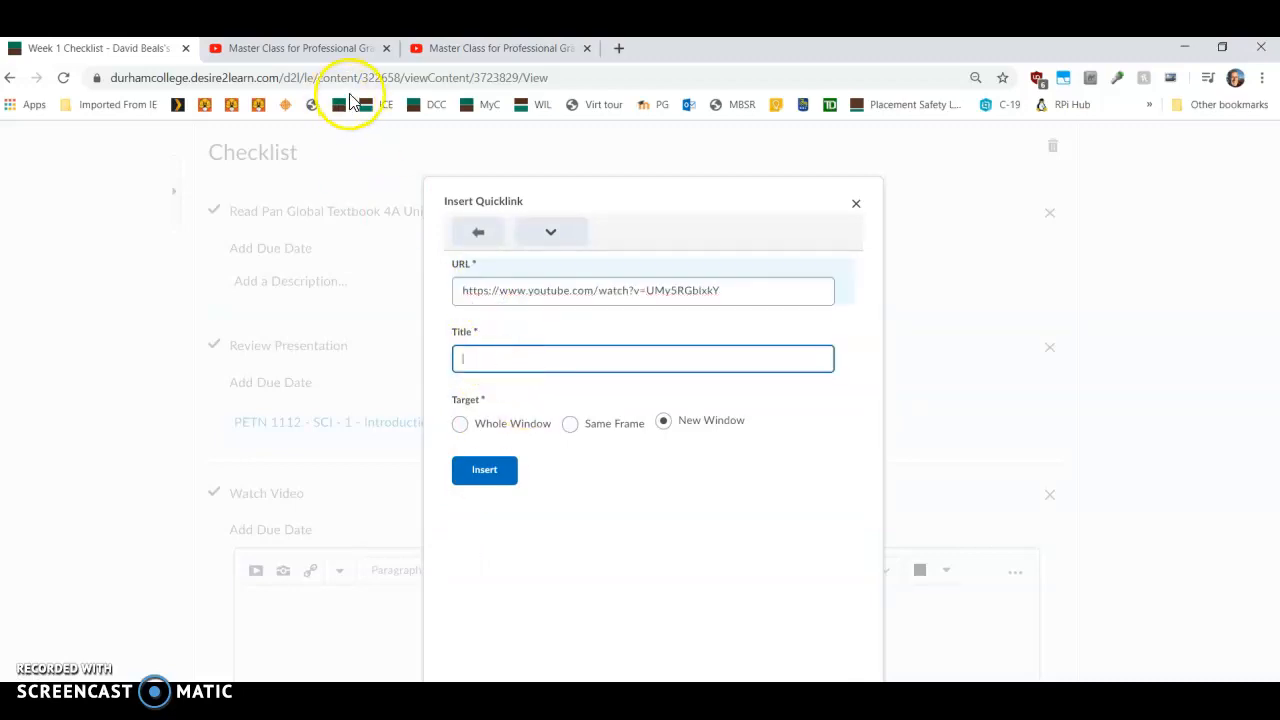
Step: Copy the video title 'Master Class for Professional Grade Cabinet Drawers' from the YouTube tab
click(303, 49)
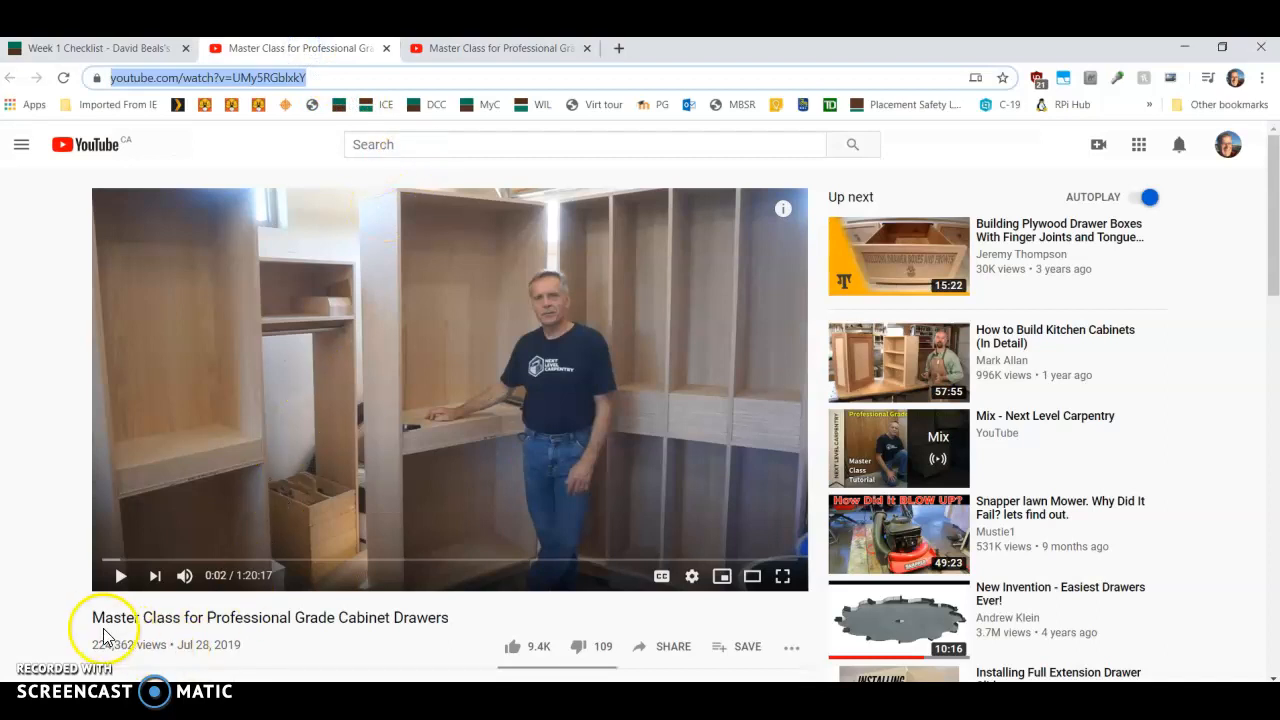
drag(94, 613, 428, 617)
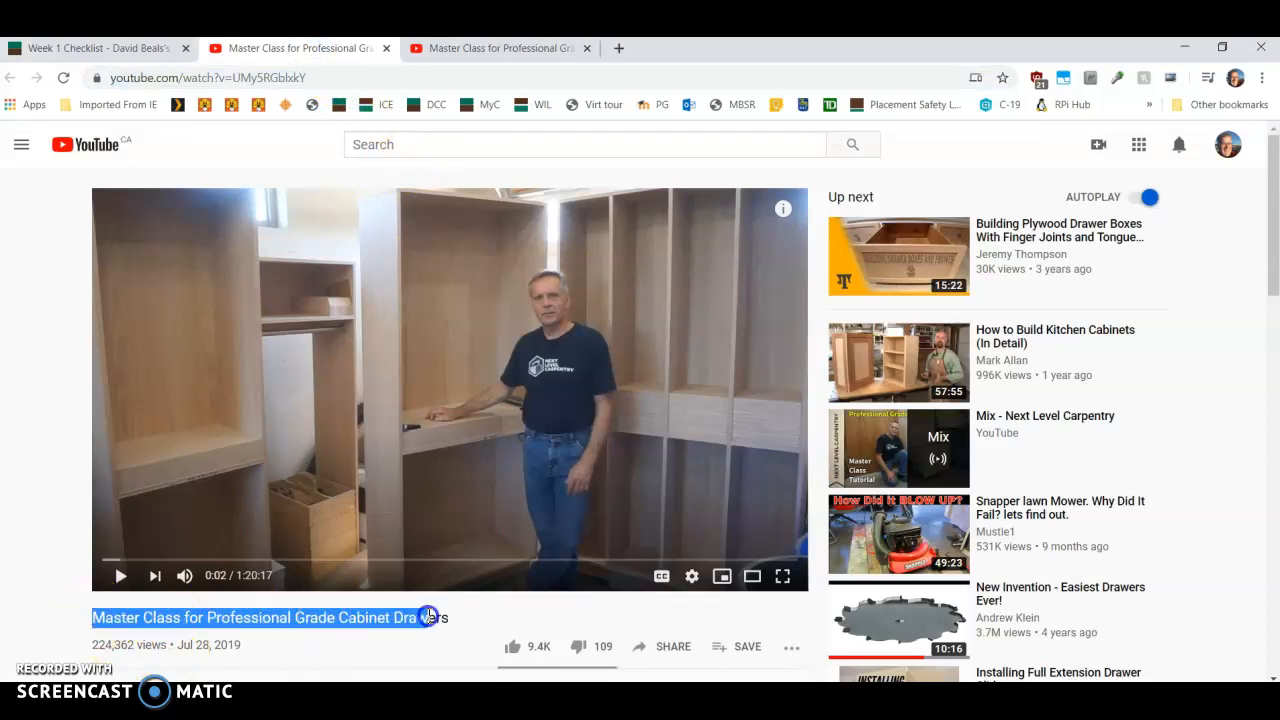
right_click(370, 619)
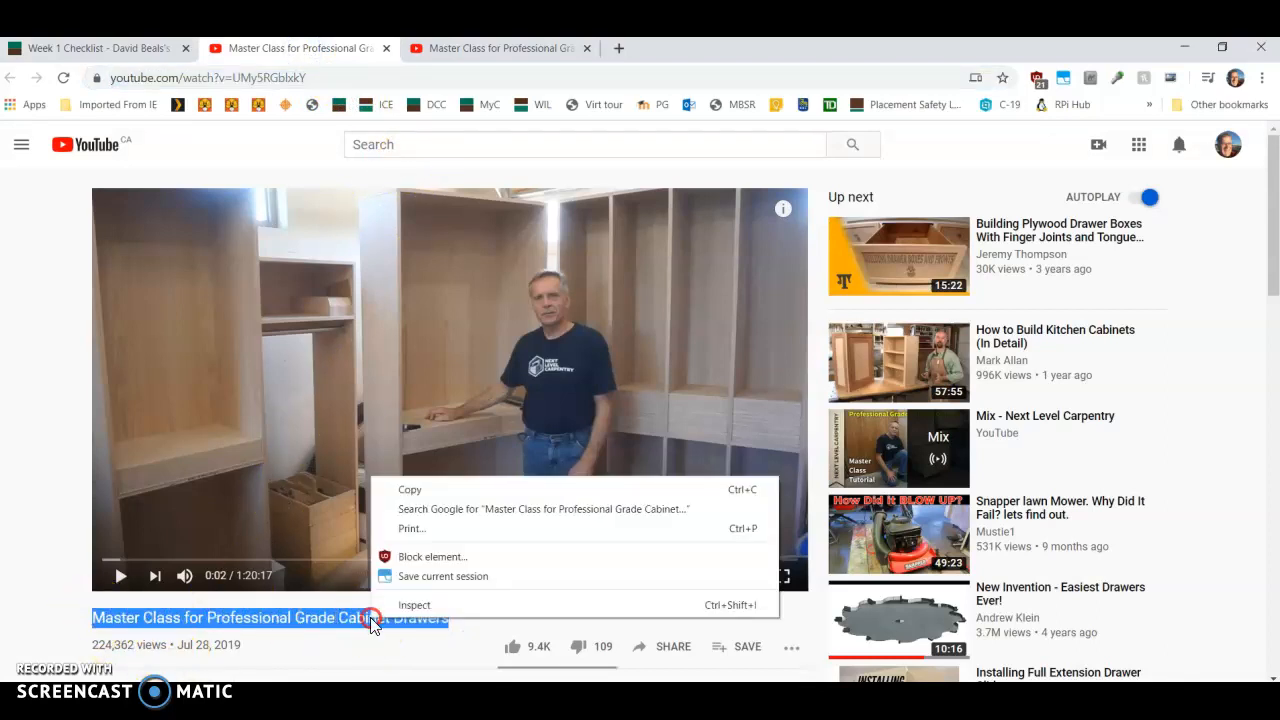
click(440, 490)
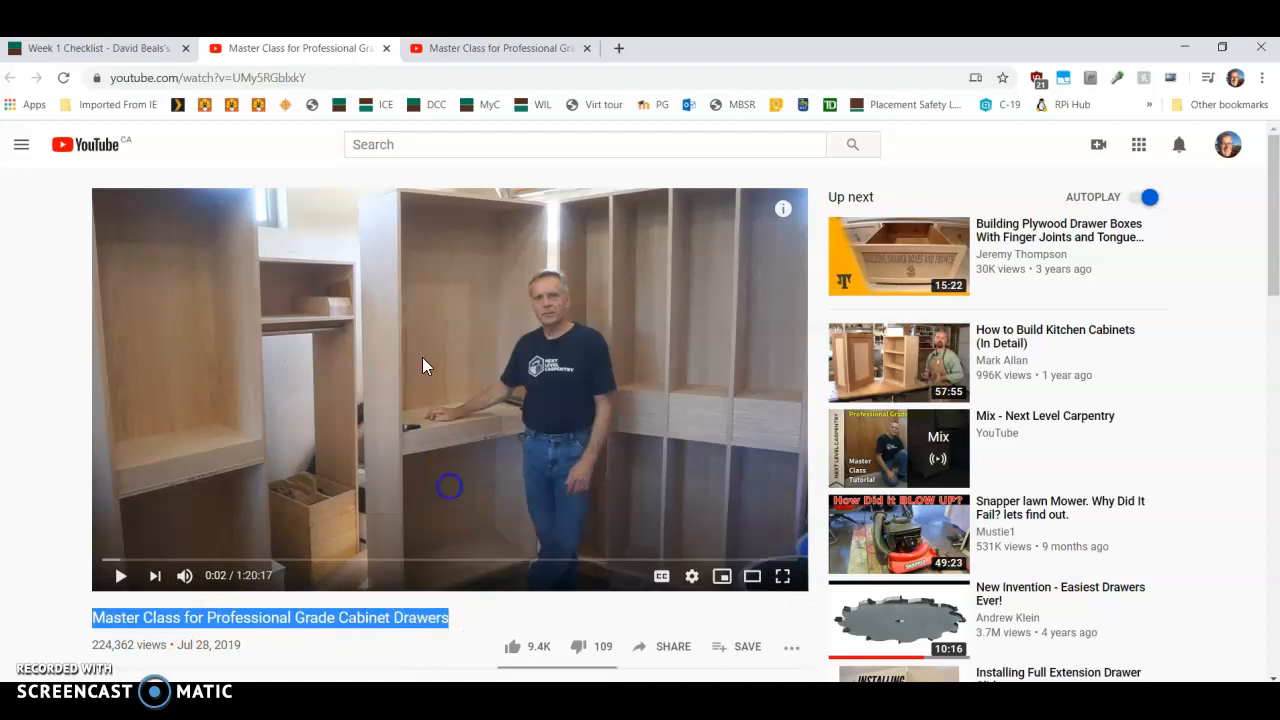
Step: Paste the video title 'Master Class for Professional Grade Cabinet Drawers' as the quicklink title and insert the link
click(95, 50)
right_click(506, 362)
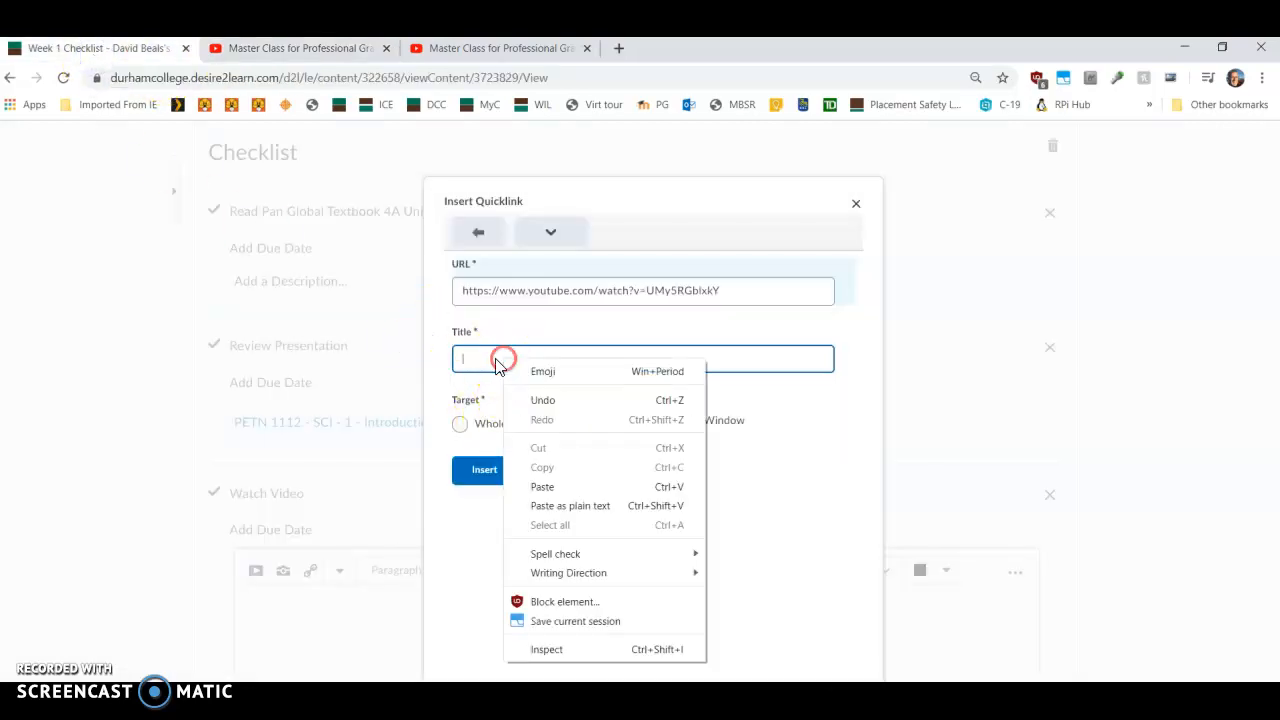
click(566, 488)
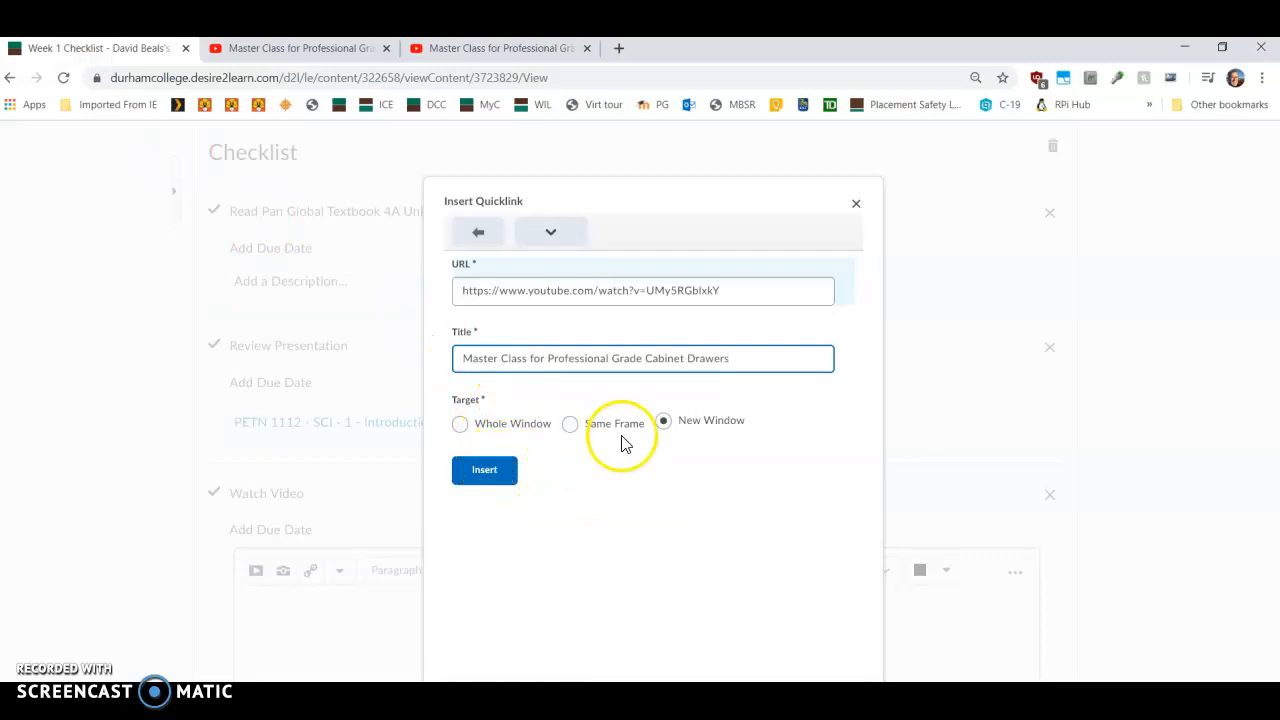
click(486, 476)
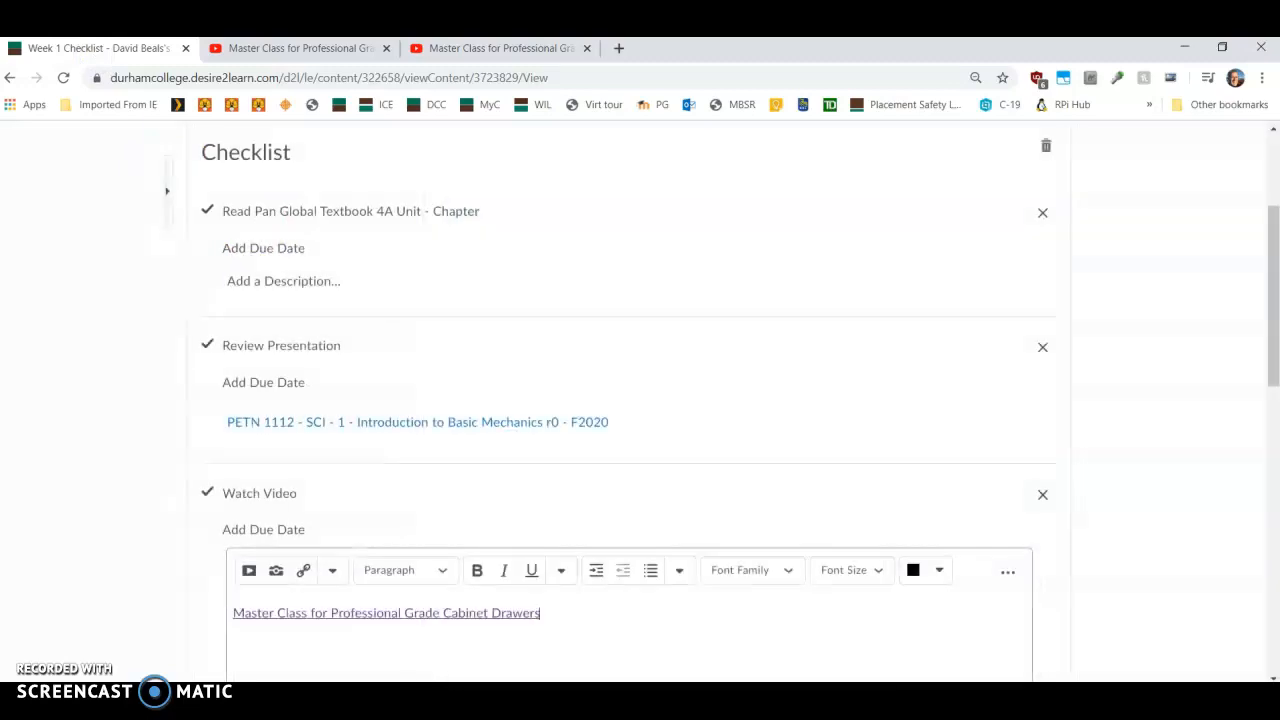
Step: Close the YouTube tabs and save the Watch Video description containing the new video link
click(386, 48)
click(386, 48)
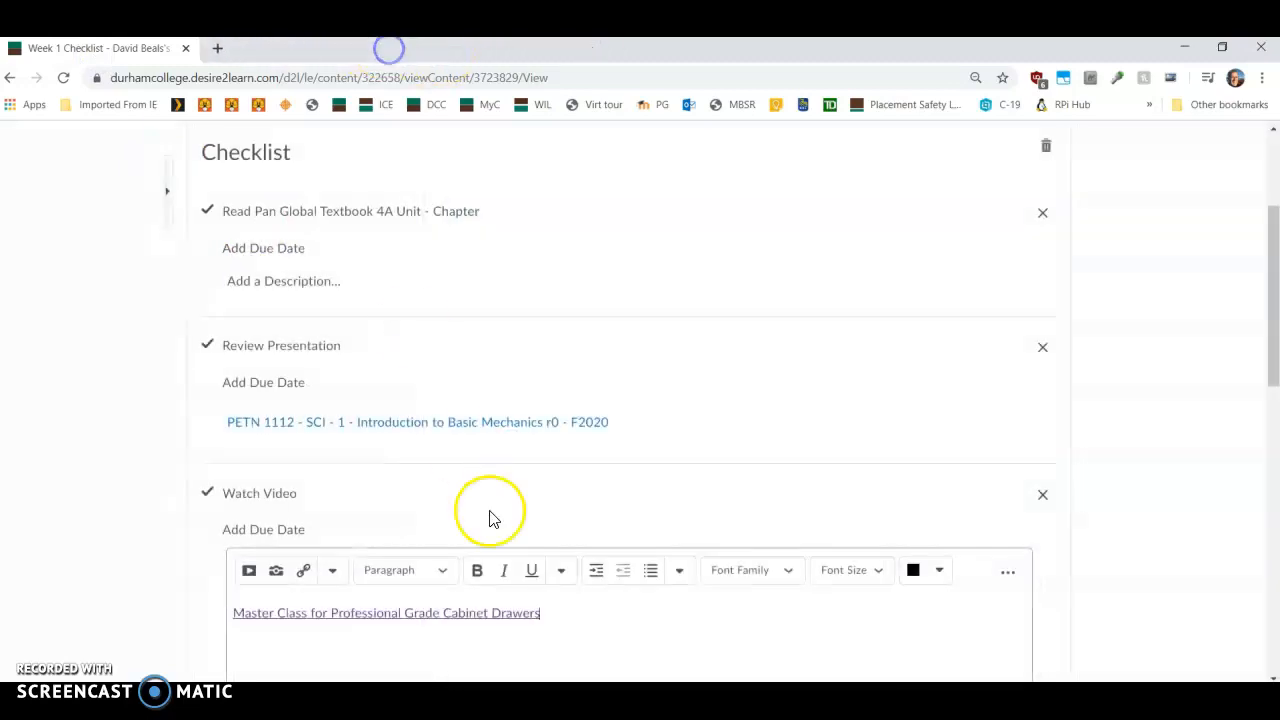
click(394, 571)
scroll(320, 500, down, 3)
click(272, 447)
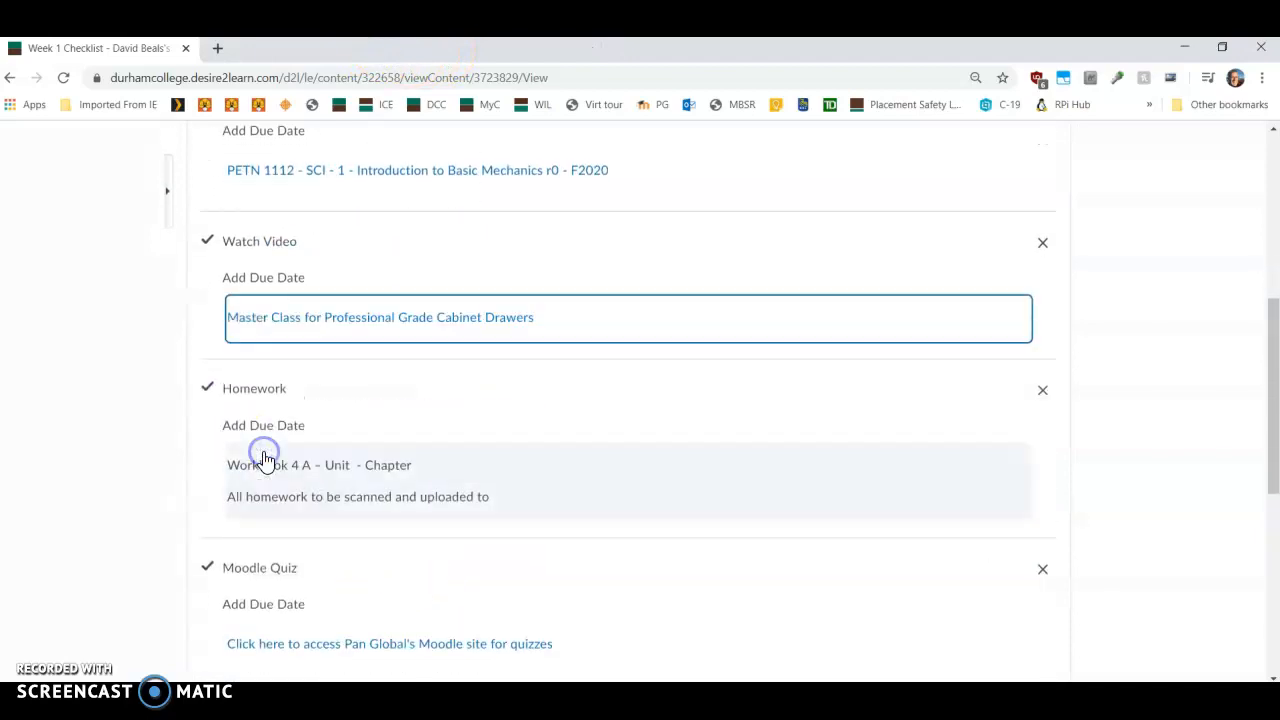
scroll(580, 500, up, 5)
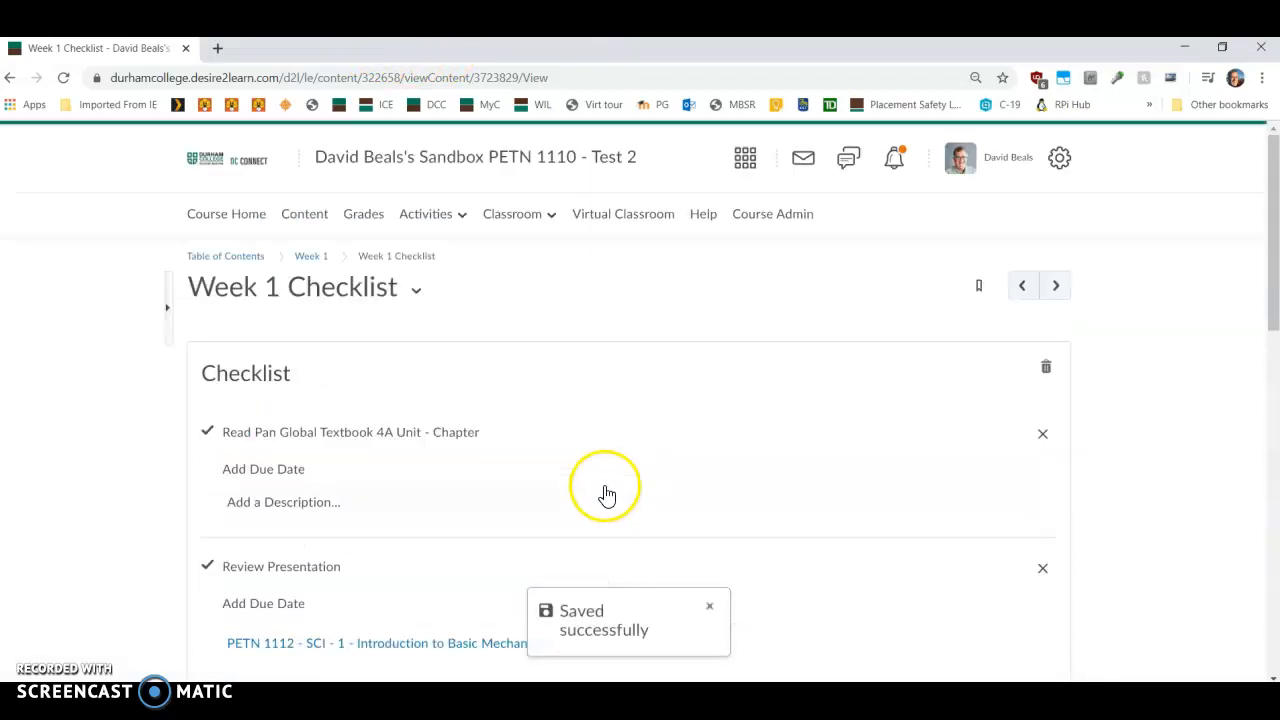
Step: Impersonate the Instructor Student View account from the Classlist's All view
click(507, 216)
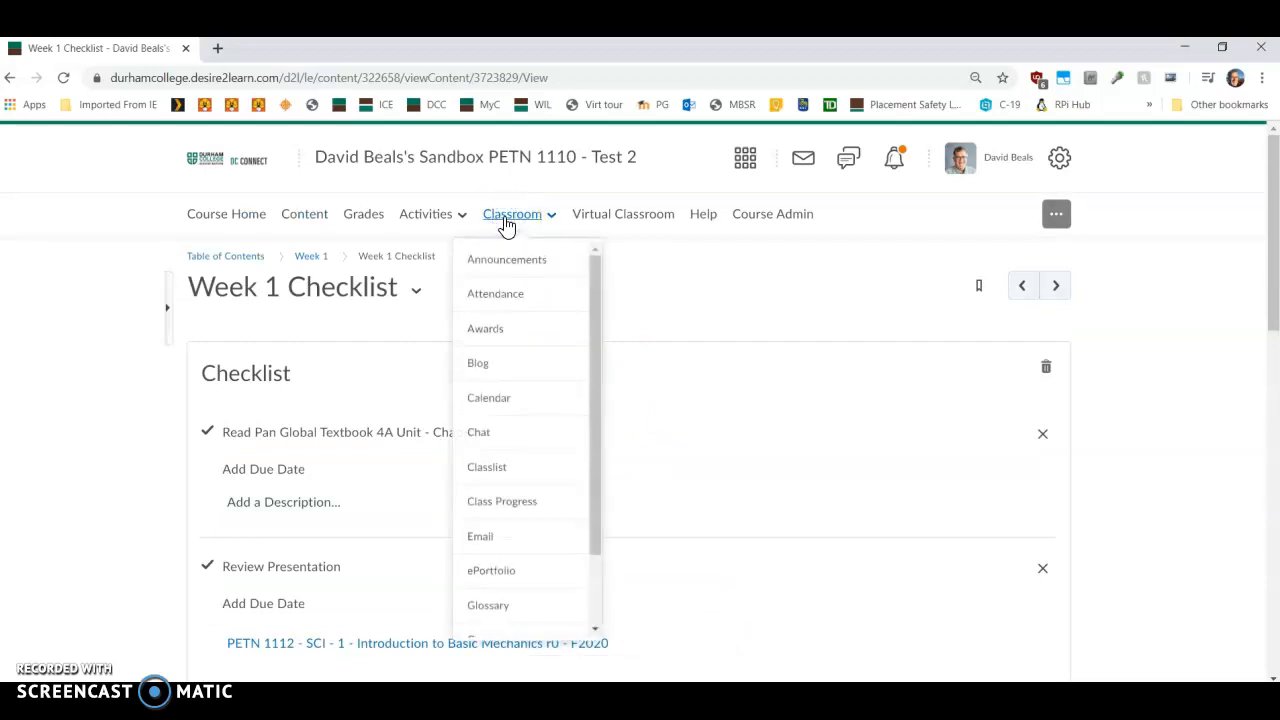
click(481, 470)
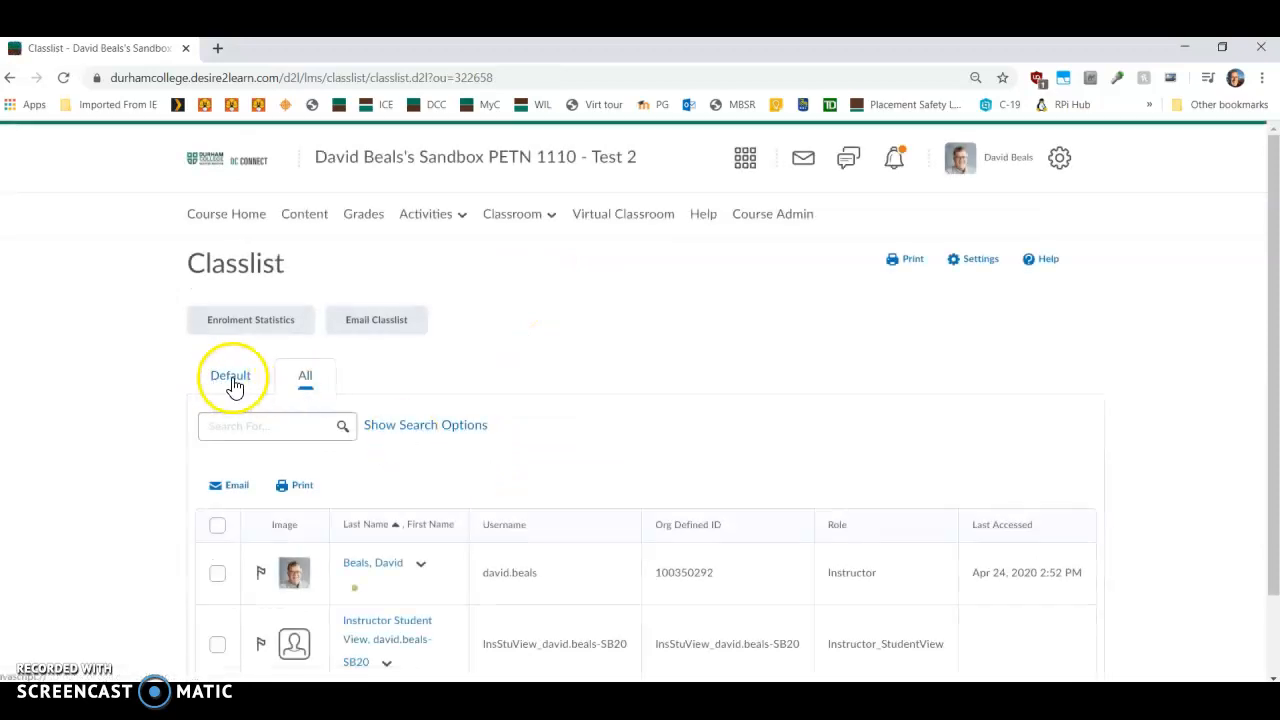
click(307, 380)
scroll(450, 480, down, 1)
click(386, 567)
click(432, 433)
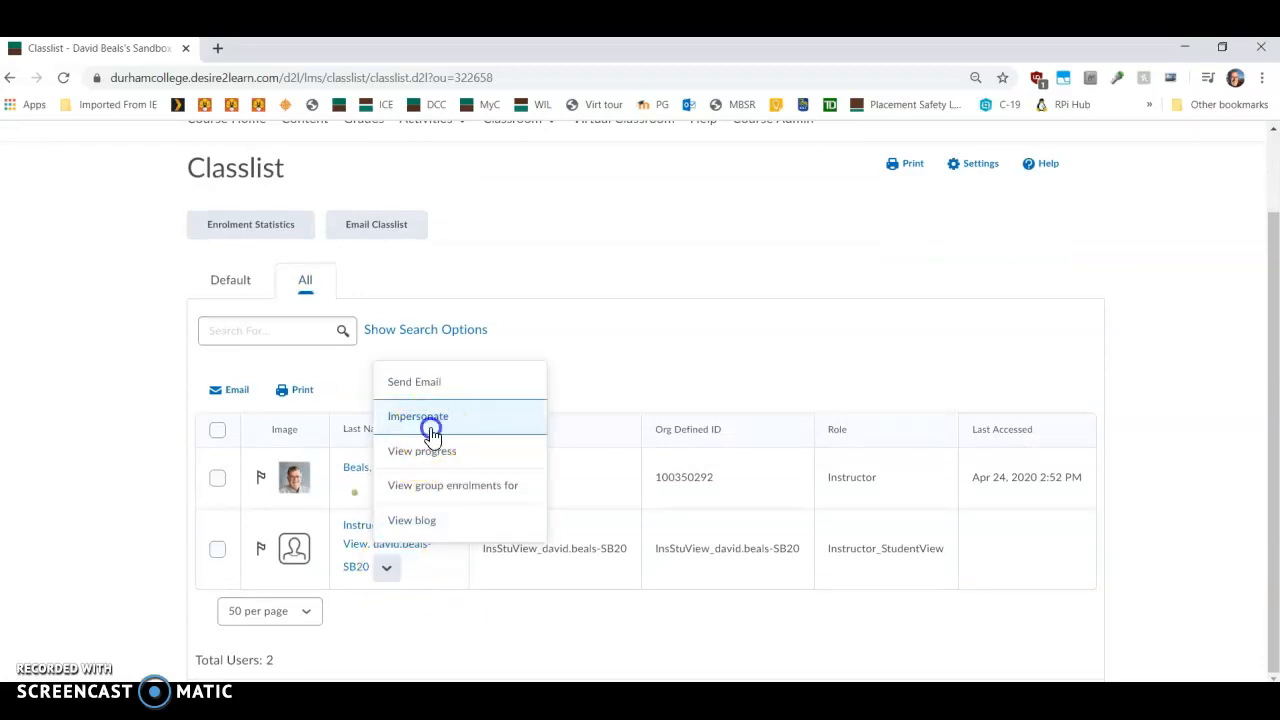
click(508, 326)
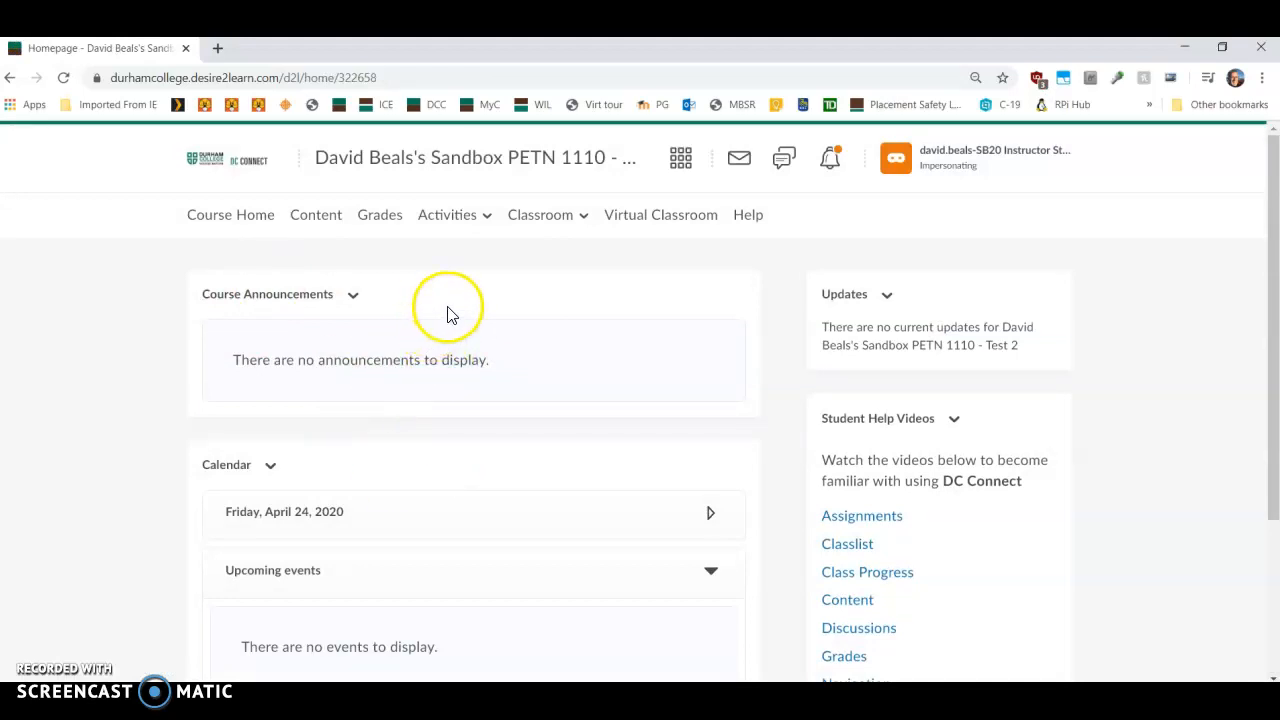
Step: Open the Week 1 Checklist from the course Content as the student view
click(316, 218)
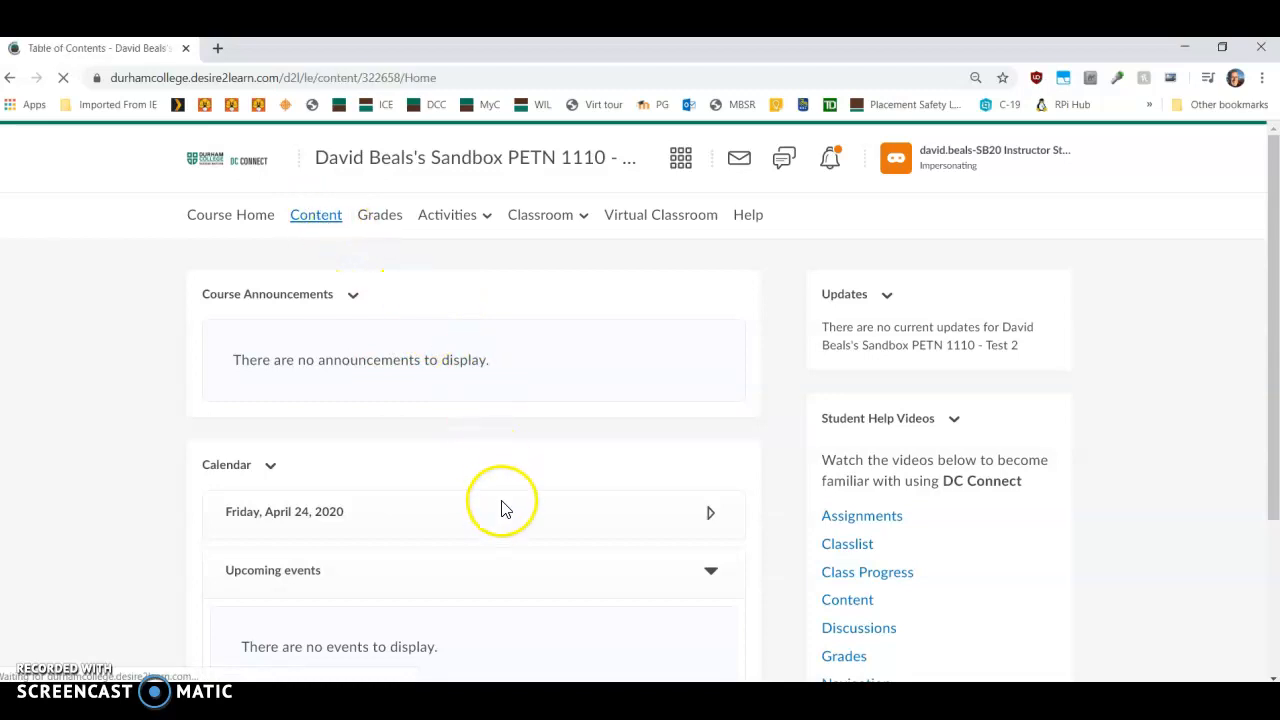
scroll(503, 509, down, 3)
scroll(522, 512, down, 2)
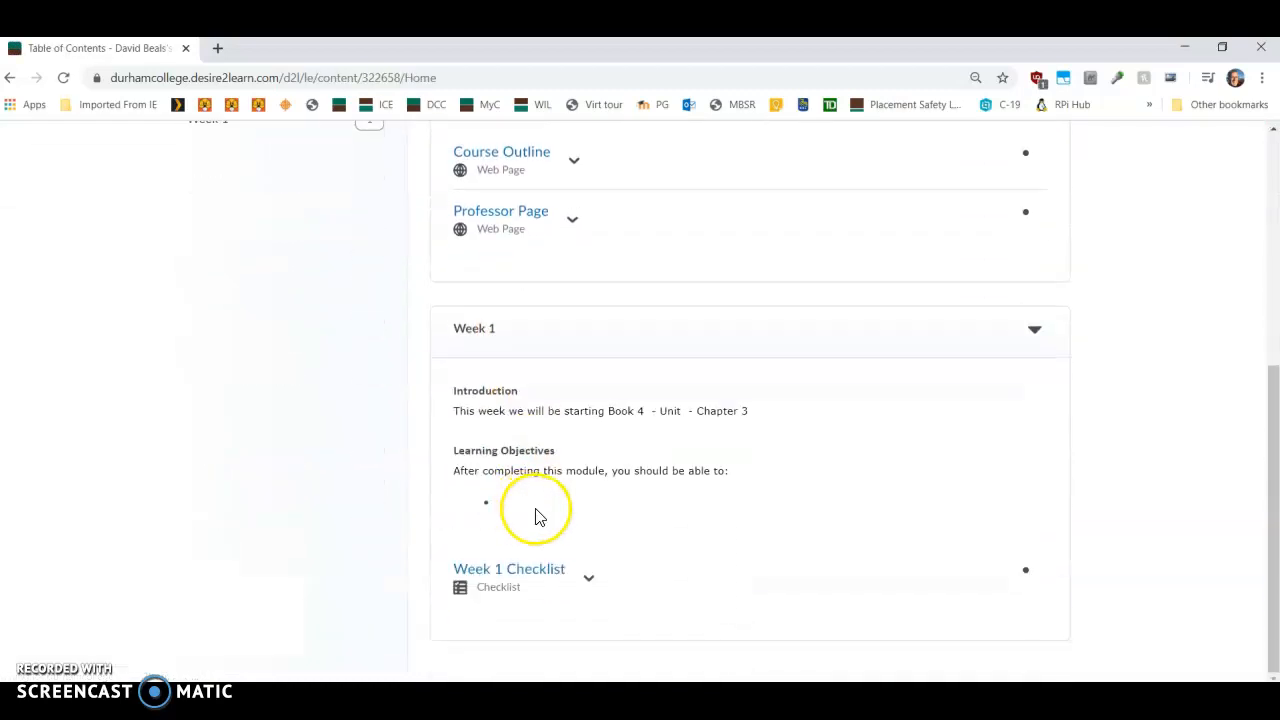
click(530, 570)
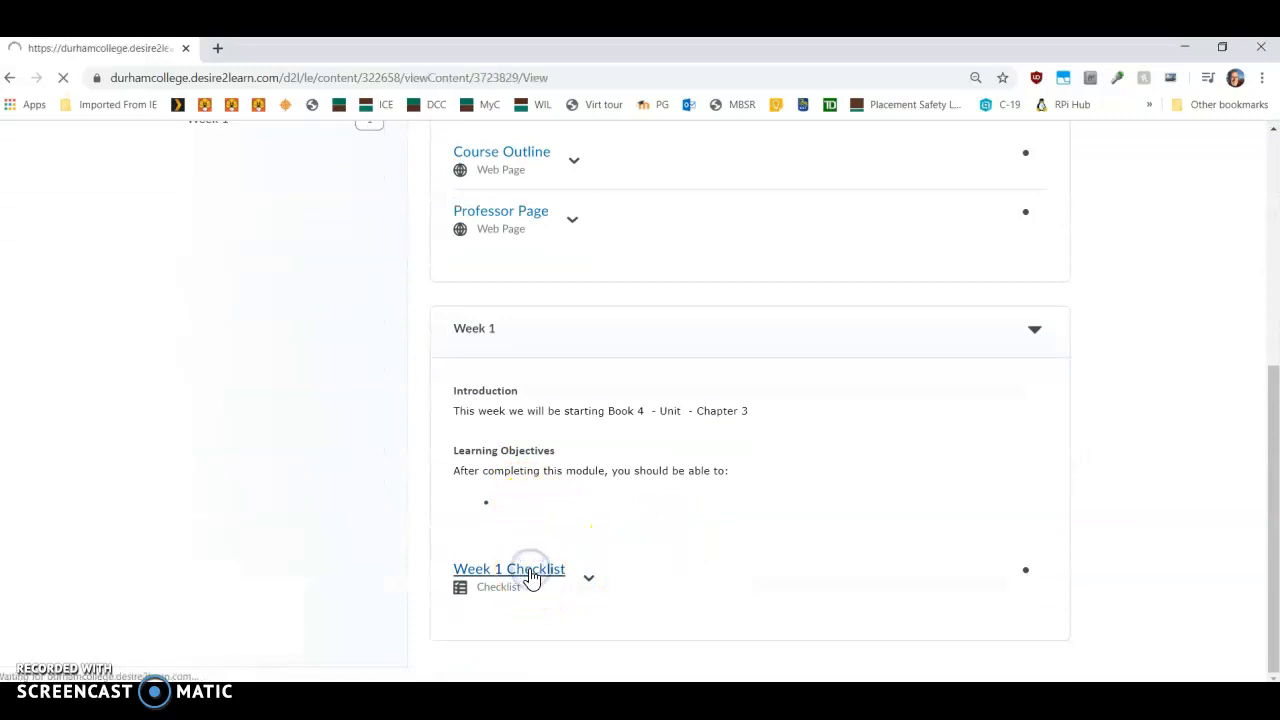
scroll(555, 530, down, 1)
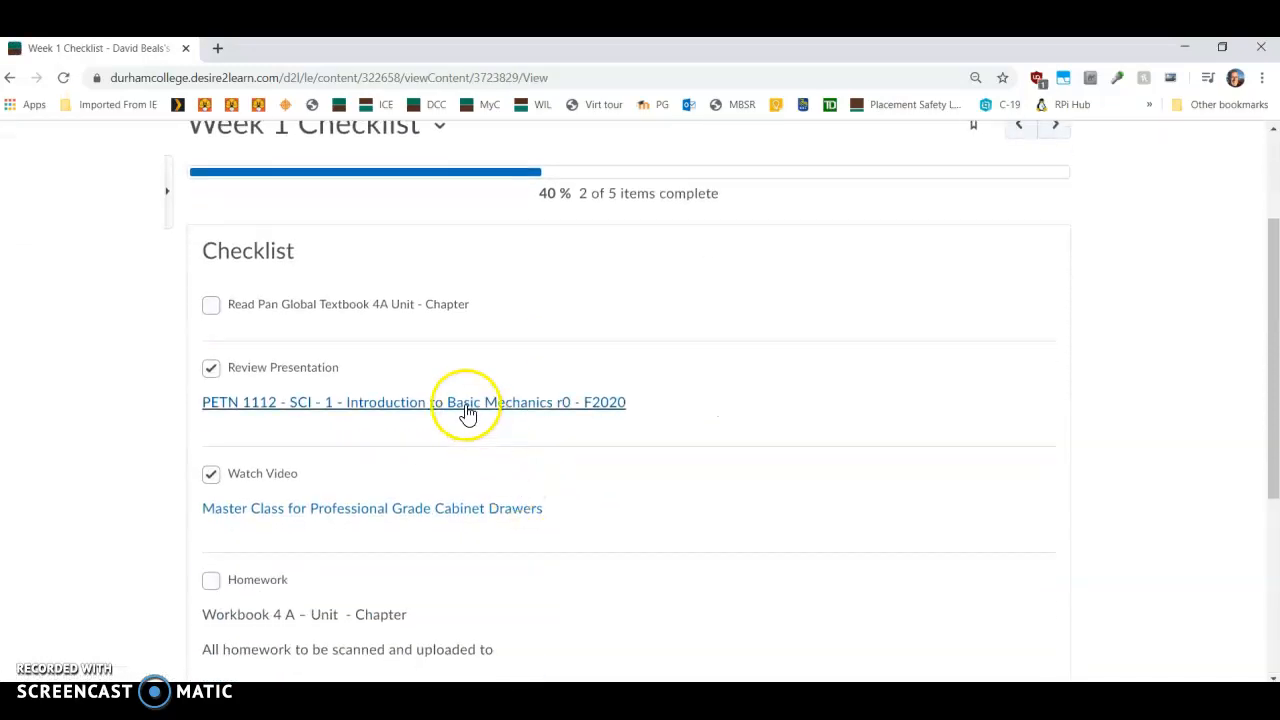
Step: Clear the Review Presentation and Watch Video checkboxes
click(211, 369)
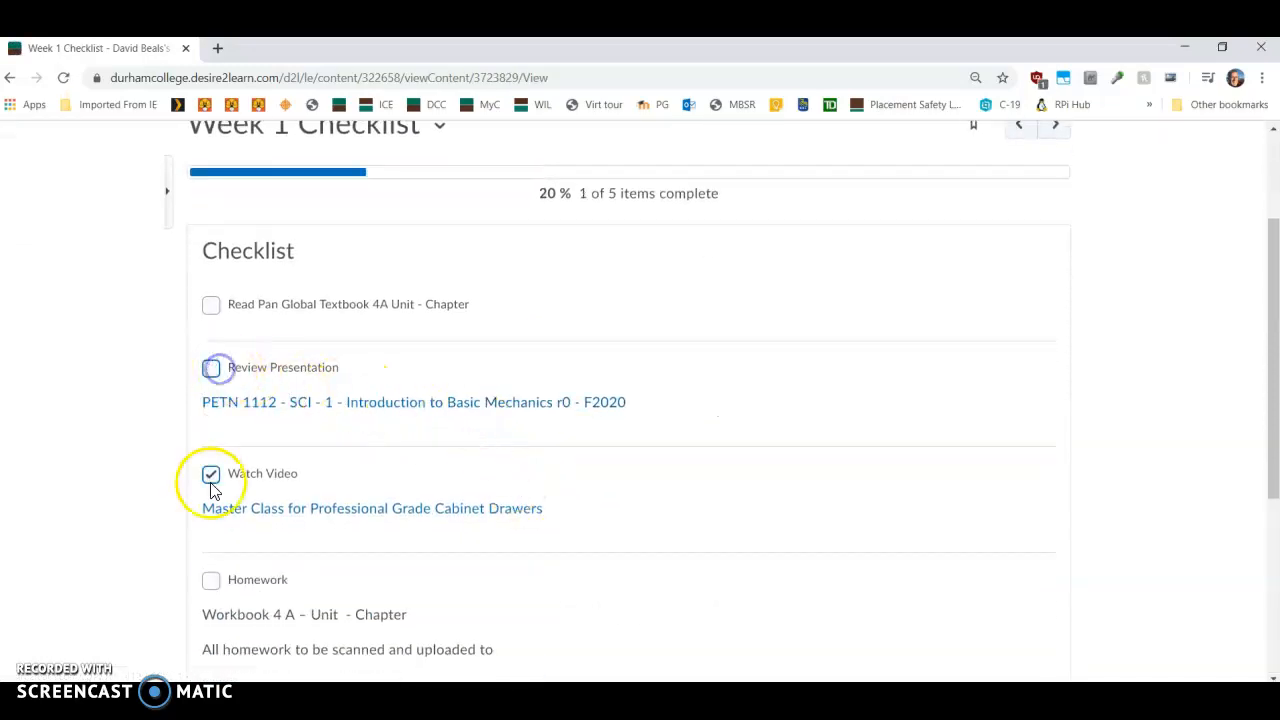
click(211, 474)
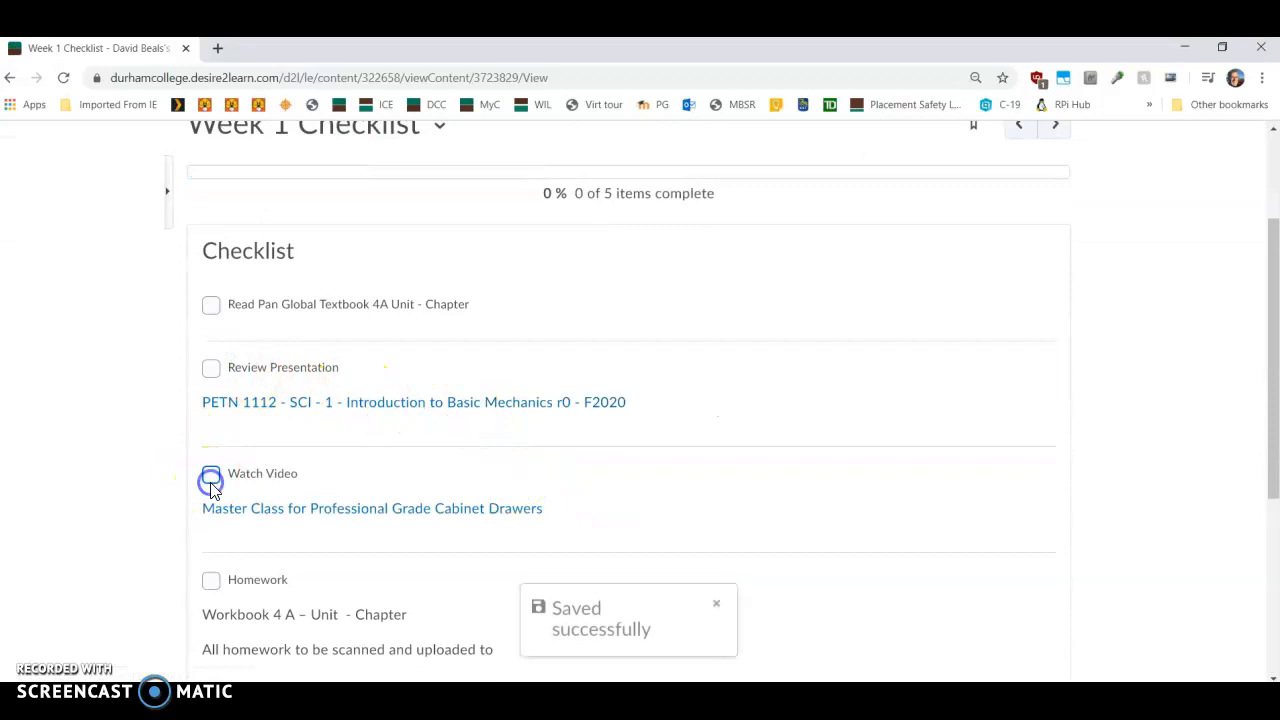
Step: Open the presentation link to preview the PDF, close its tab and check Review Presentation
click(380, 408)
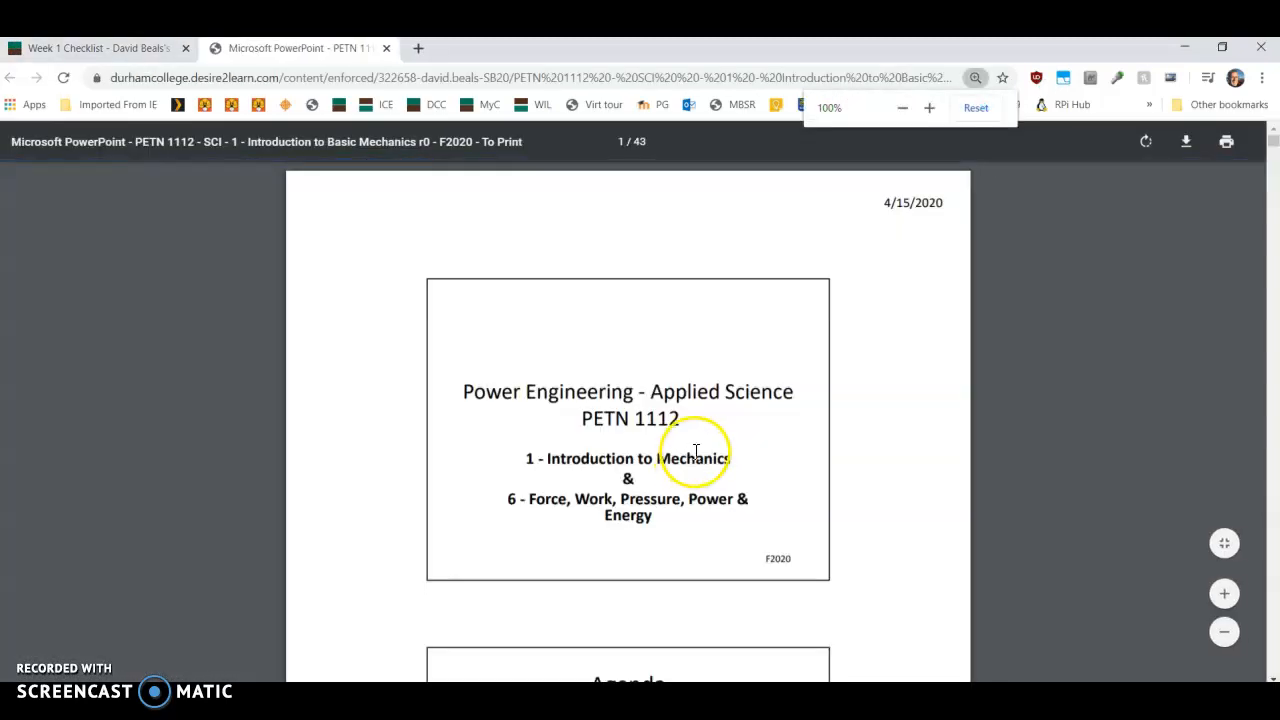
scroll(696, 451, down, 9)
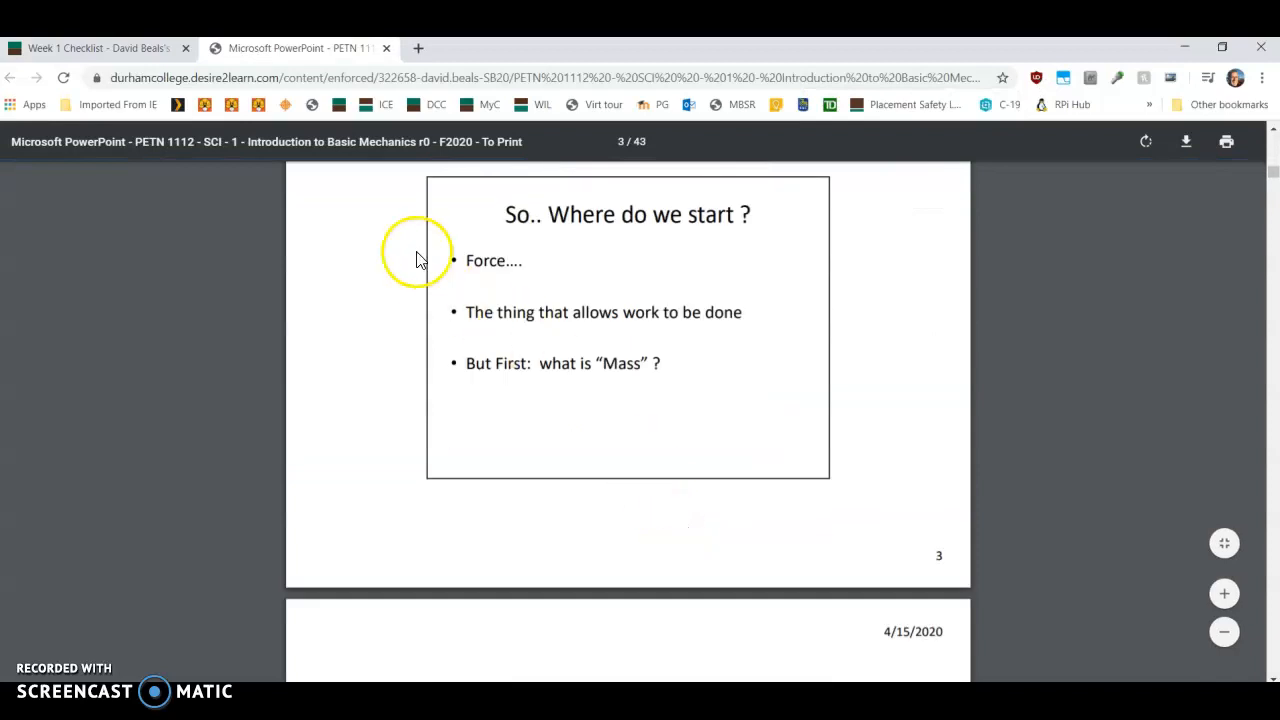
click(386, 48)
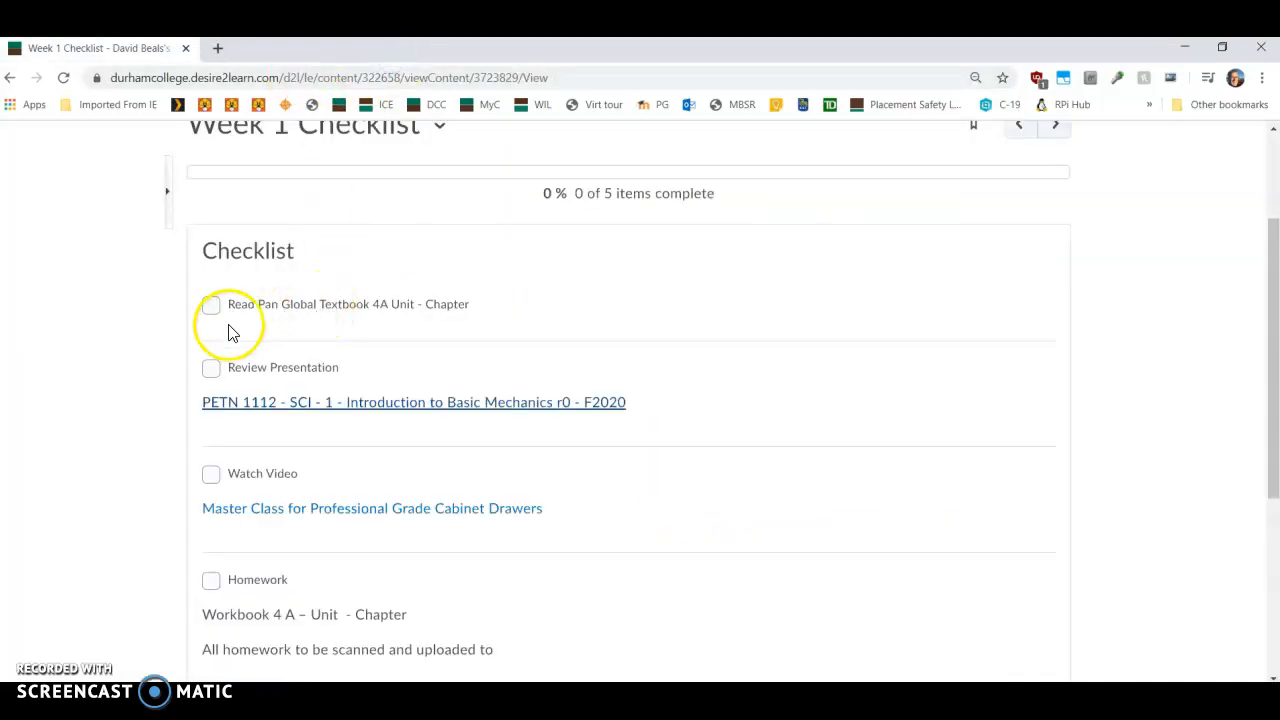
click(211, 368)
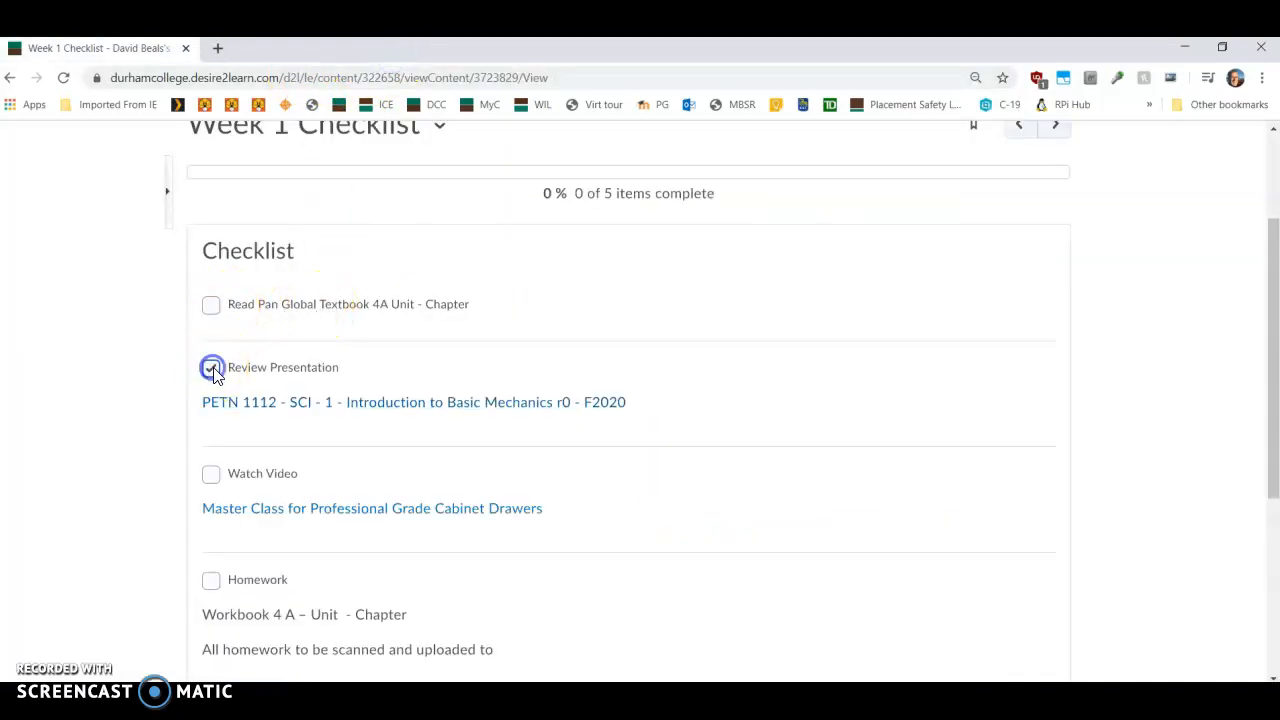
Step: Open the video link, pause the playing video, close its tab and check Watch Video
click(297, 510)
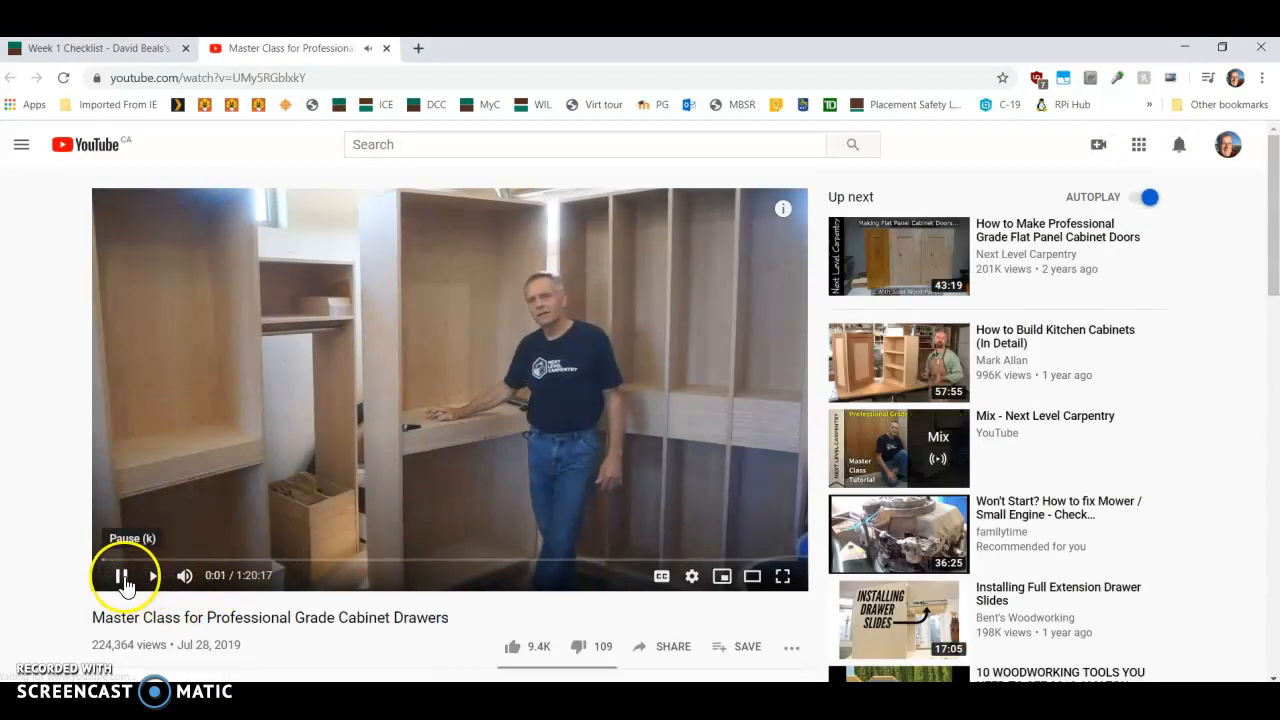
click(122, 578)
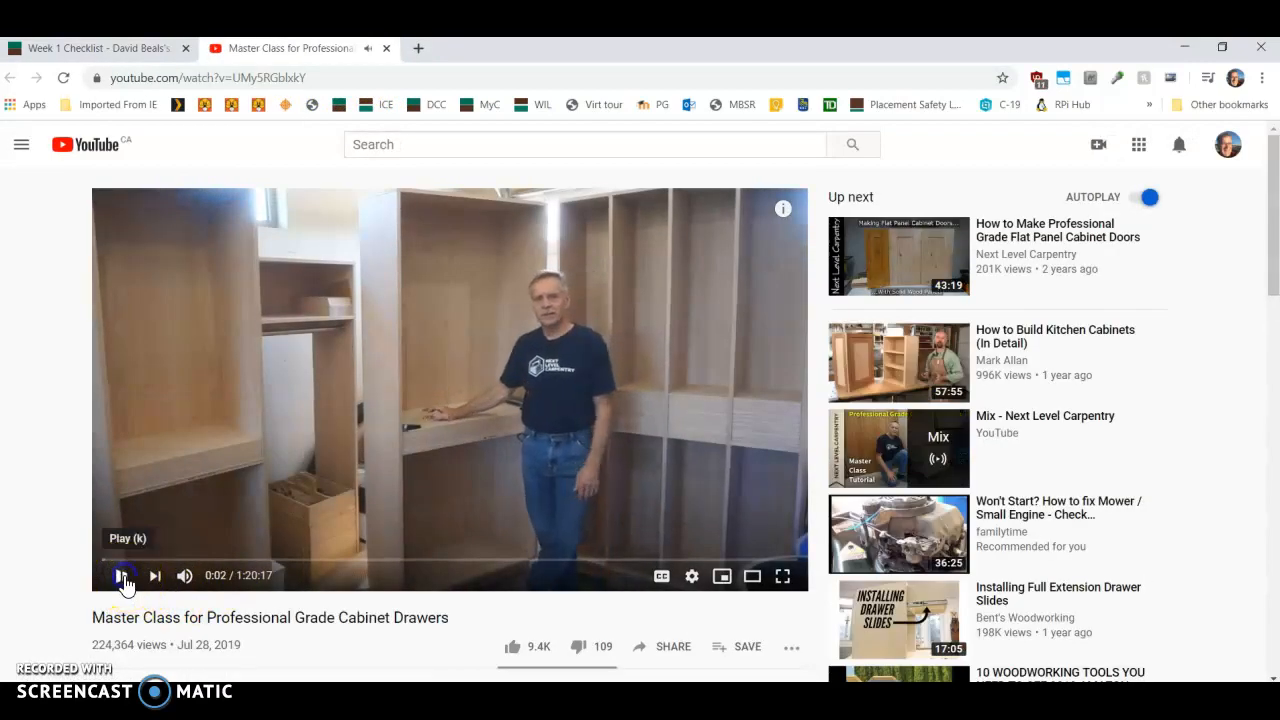
click(386, 48)
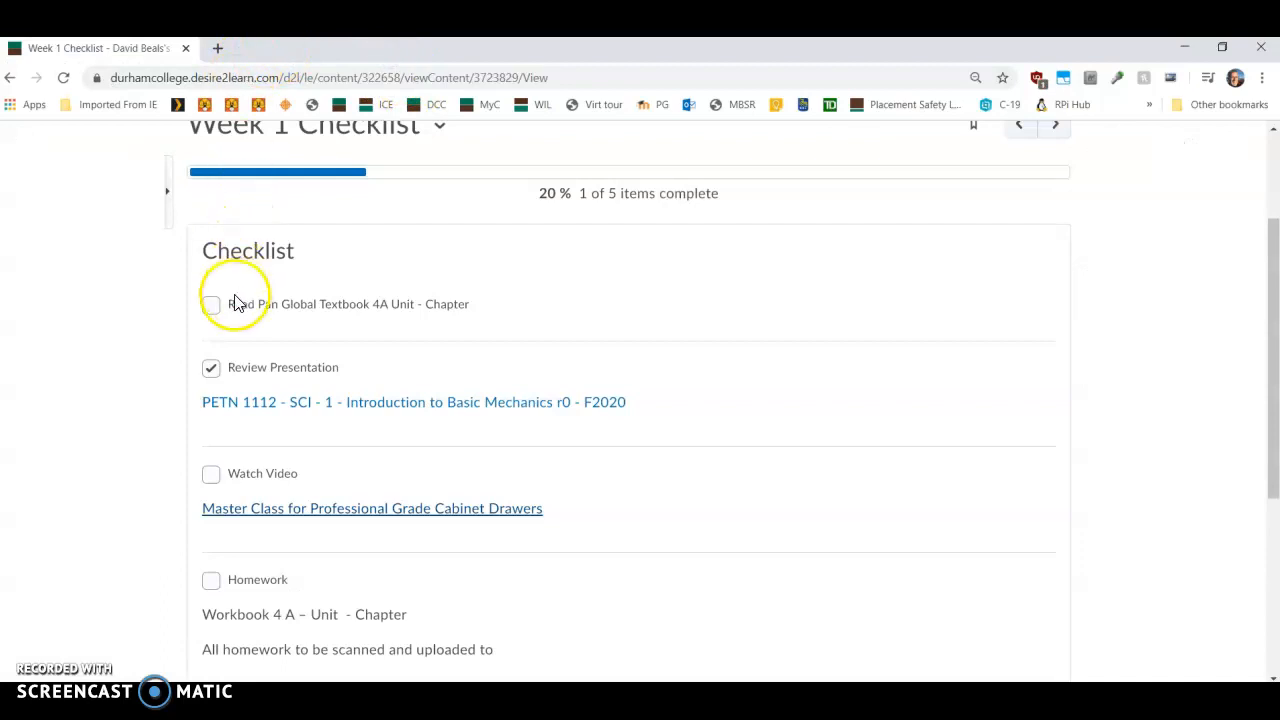
click(211, 476)
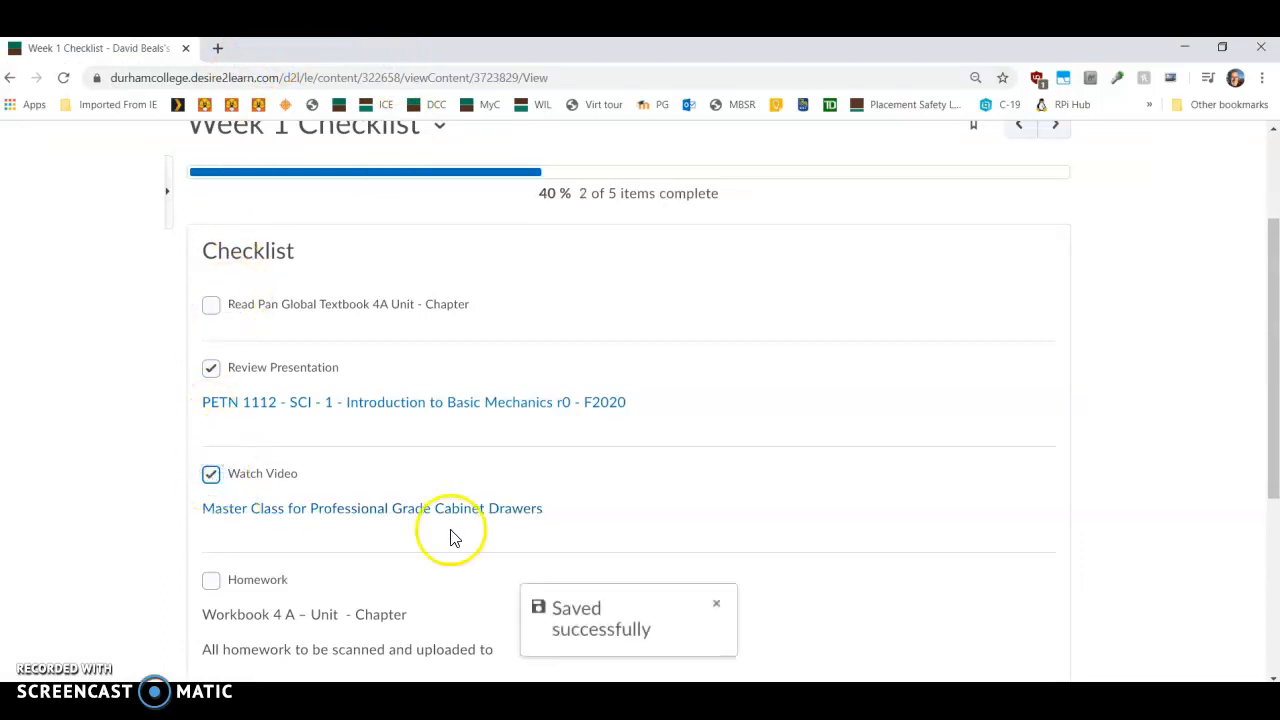
Step: Review the Homework and Moodle Quiz items of the checklist in student view
scroll(449, 534, down, 4)
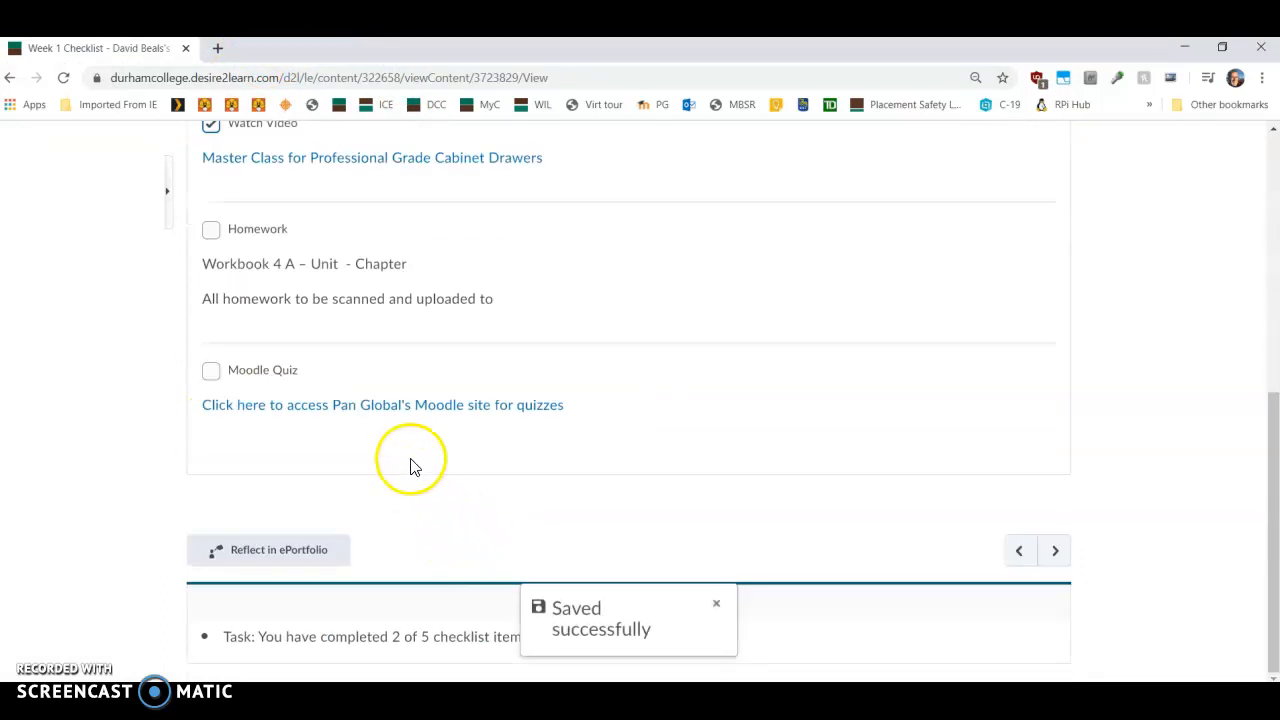
scroll(408, 460, up, 1)
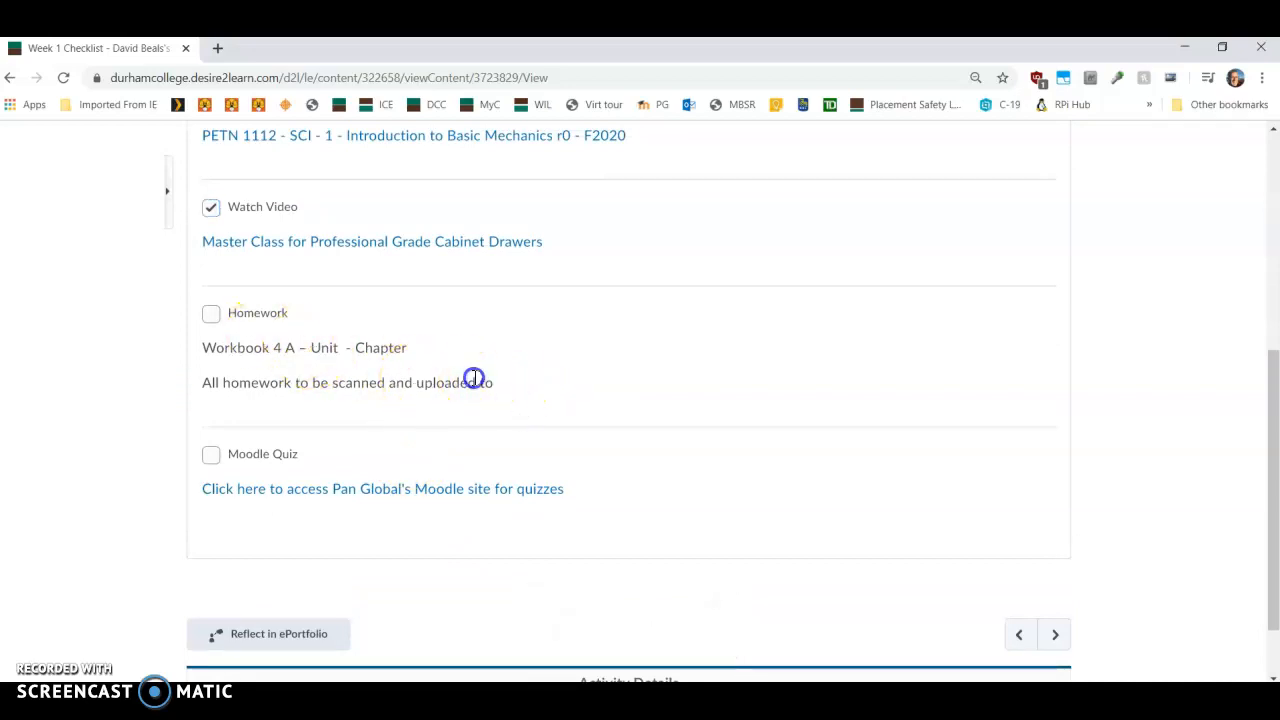
click(539, 392)
scroll(735, 424, up, 5)
scroll(680, 450, down, 5)
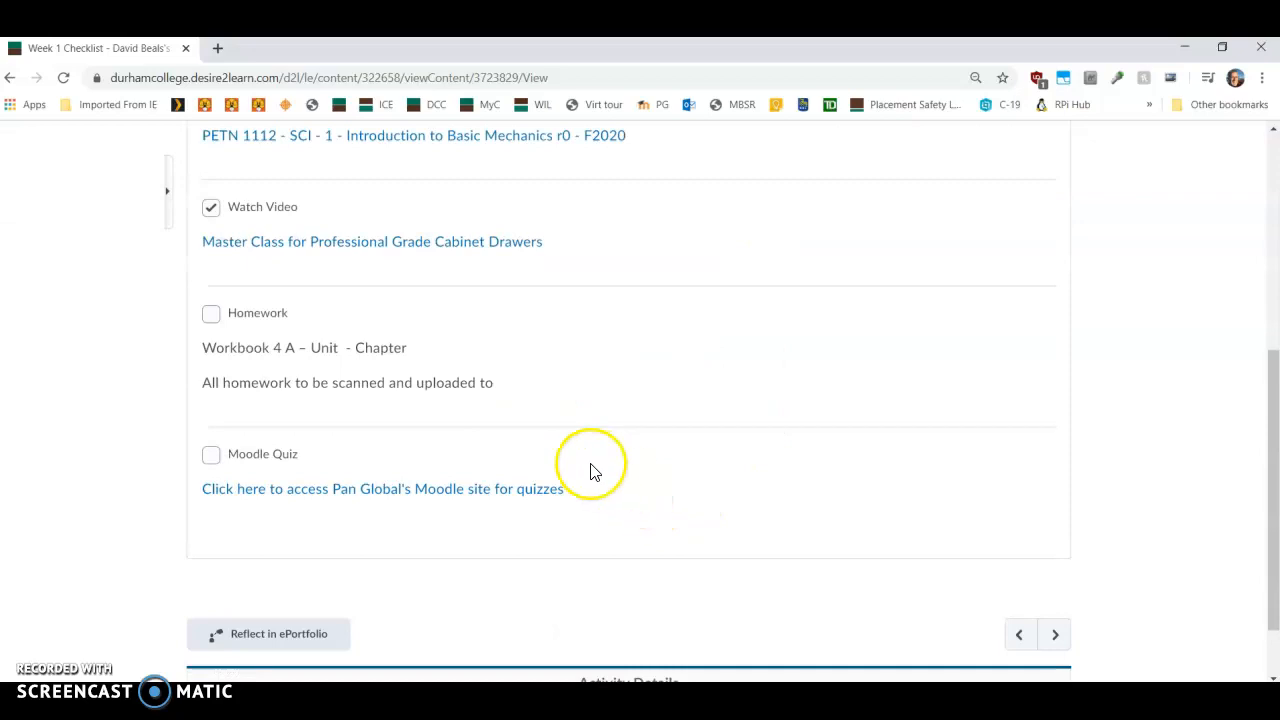
triple_click(533, 382)
scroll(760, 420, up, 5)
Step: Stop impersonating the student view account and return to the instructor homepage
click(957, 171)
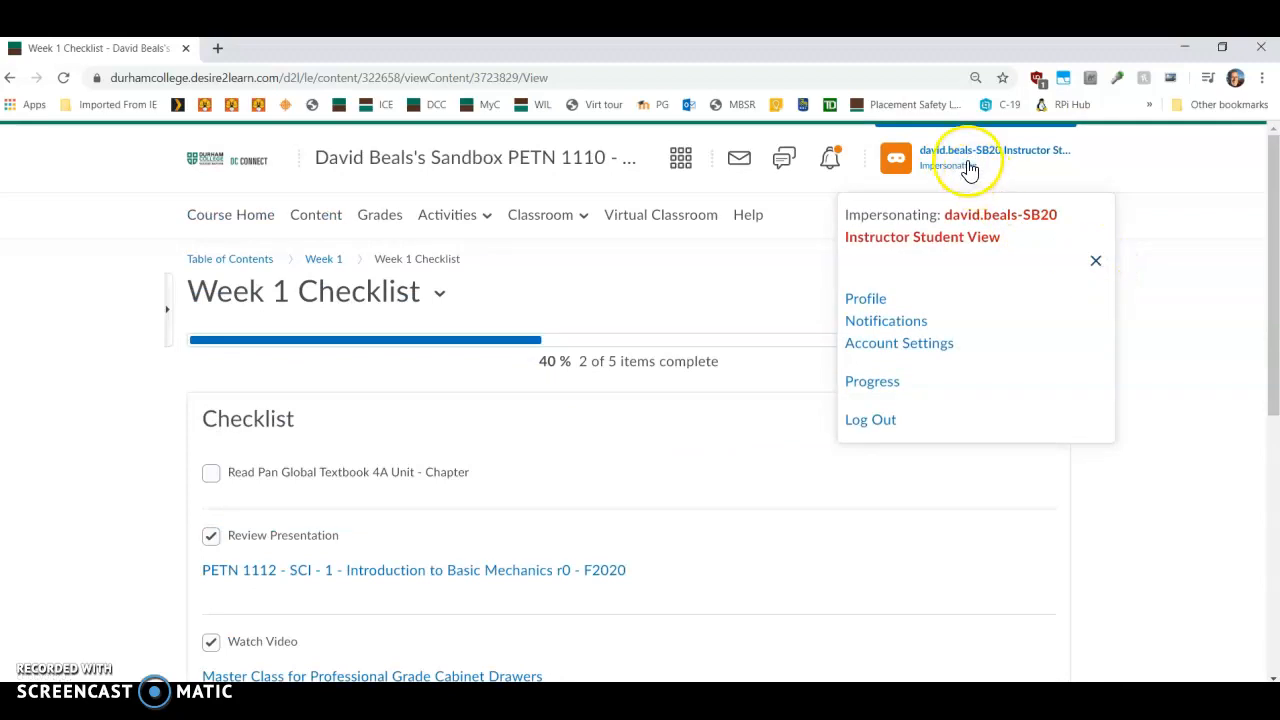
click(1095, 262)
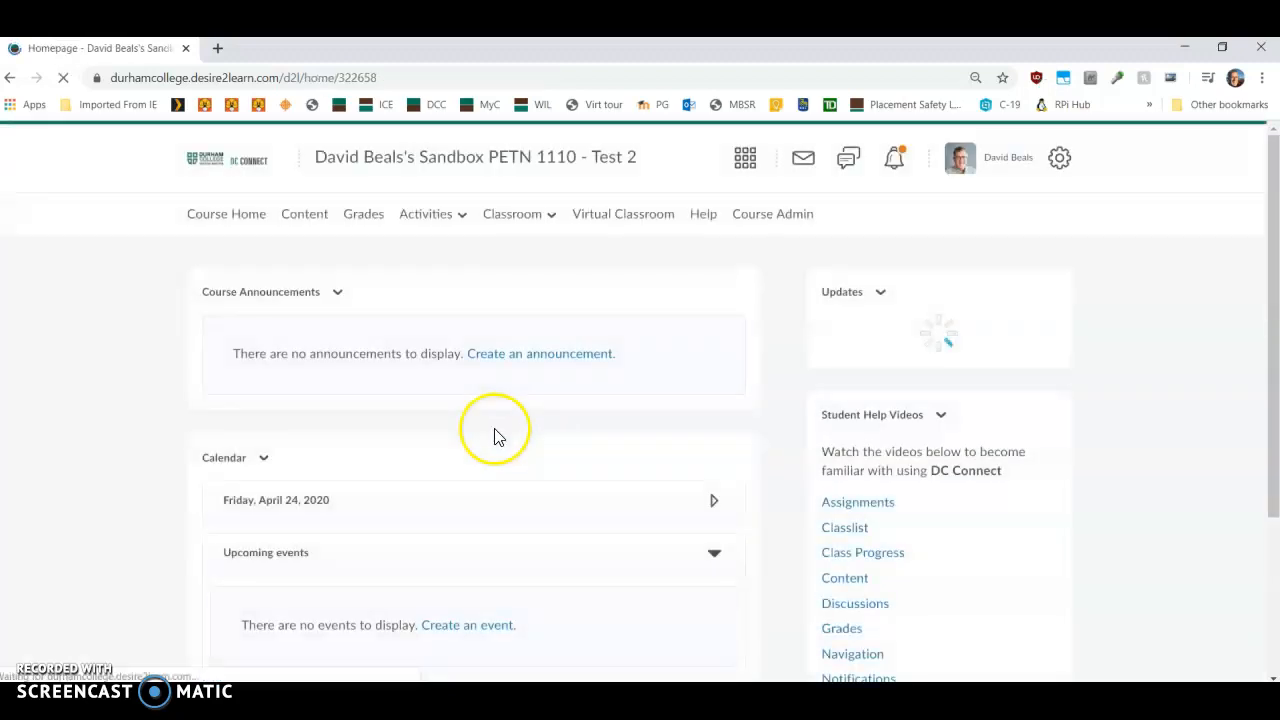
scroll(410, 535, down, 2)
scroll(425, 527, up, 2)
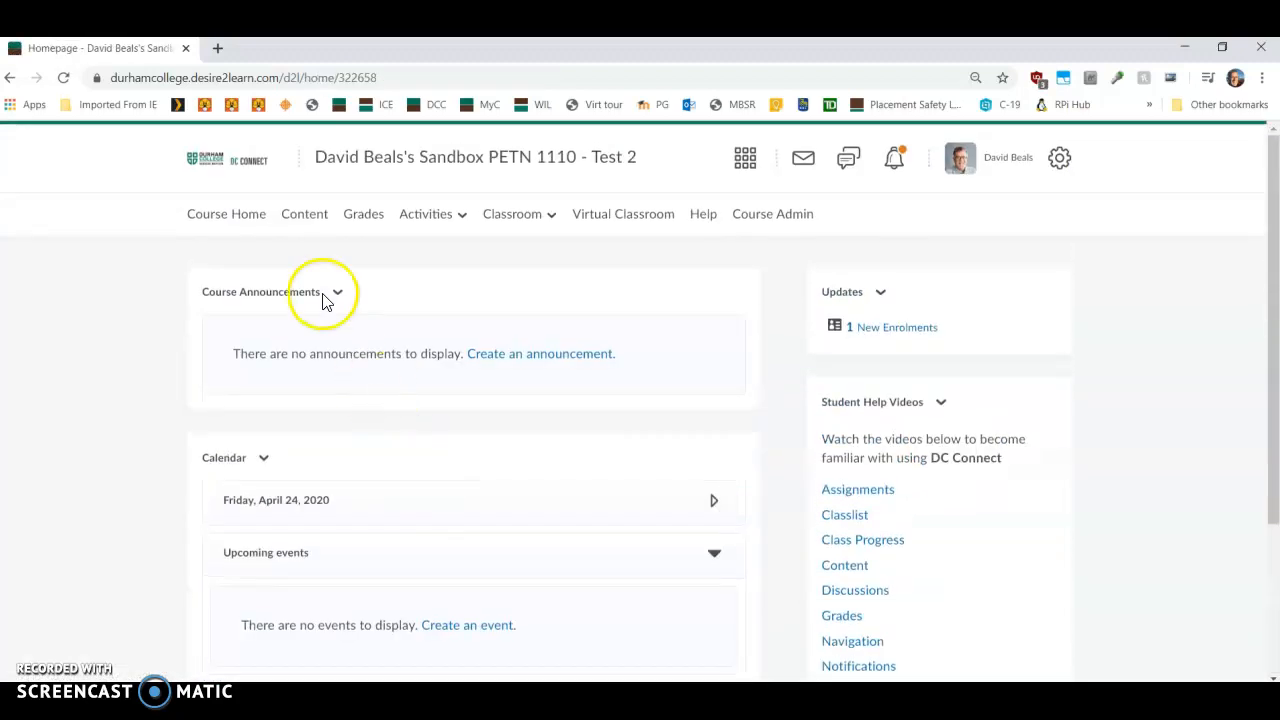
Step: Open the Week 1 Checklist from the course content
click(307, 216)
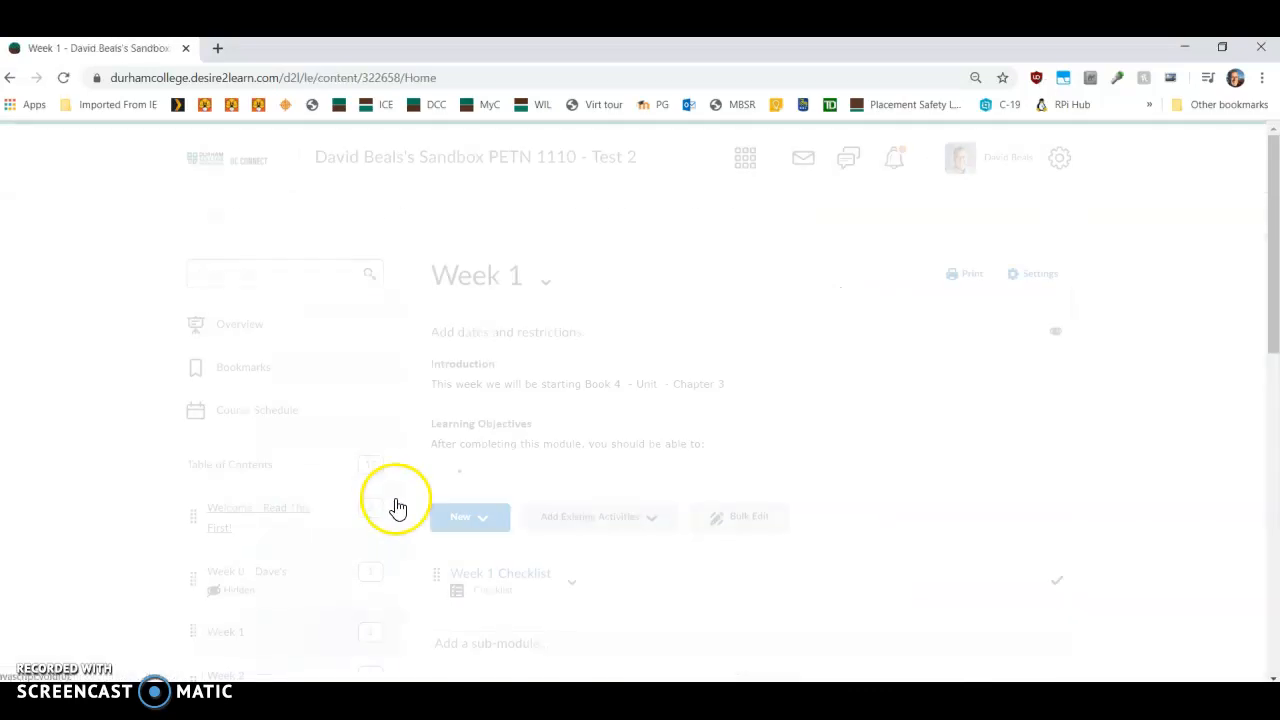
click(520, 580)
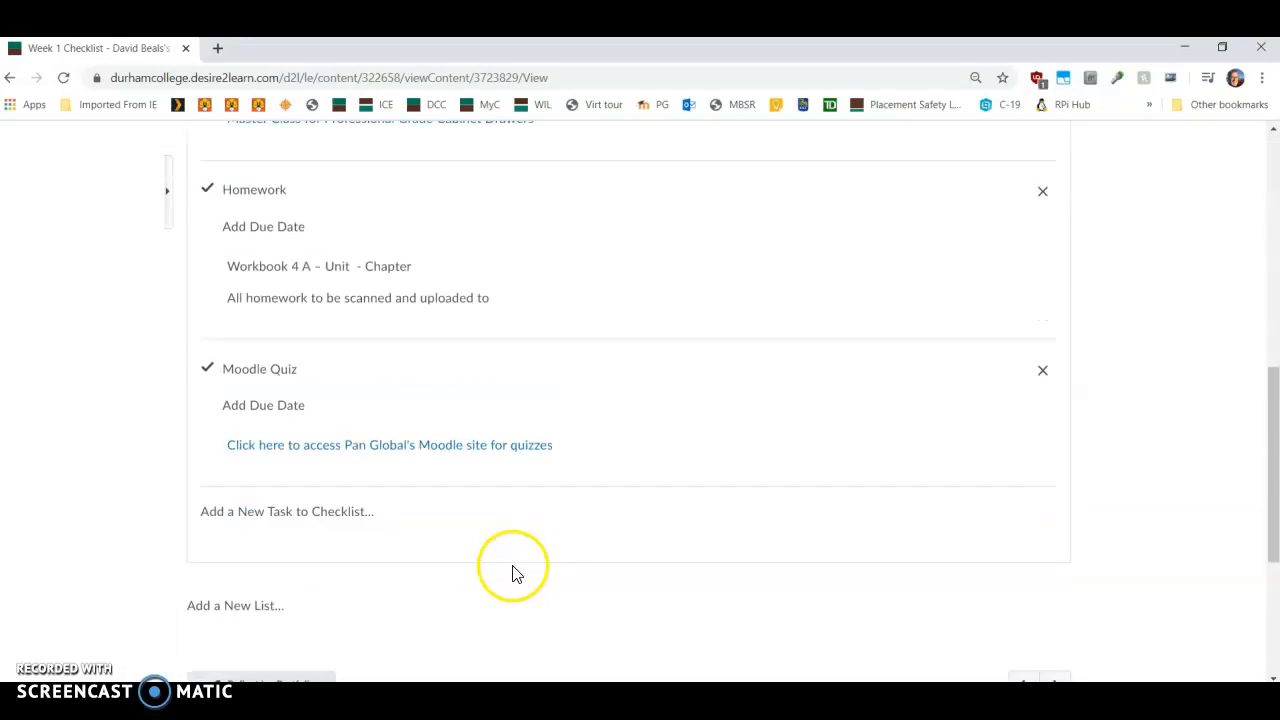
scroll(436, 398, up, 1)
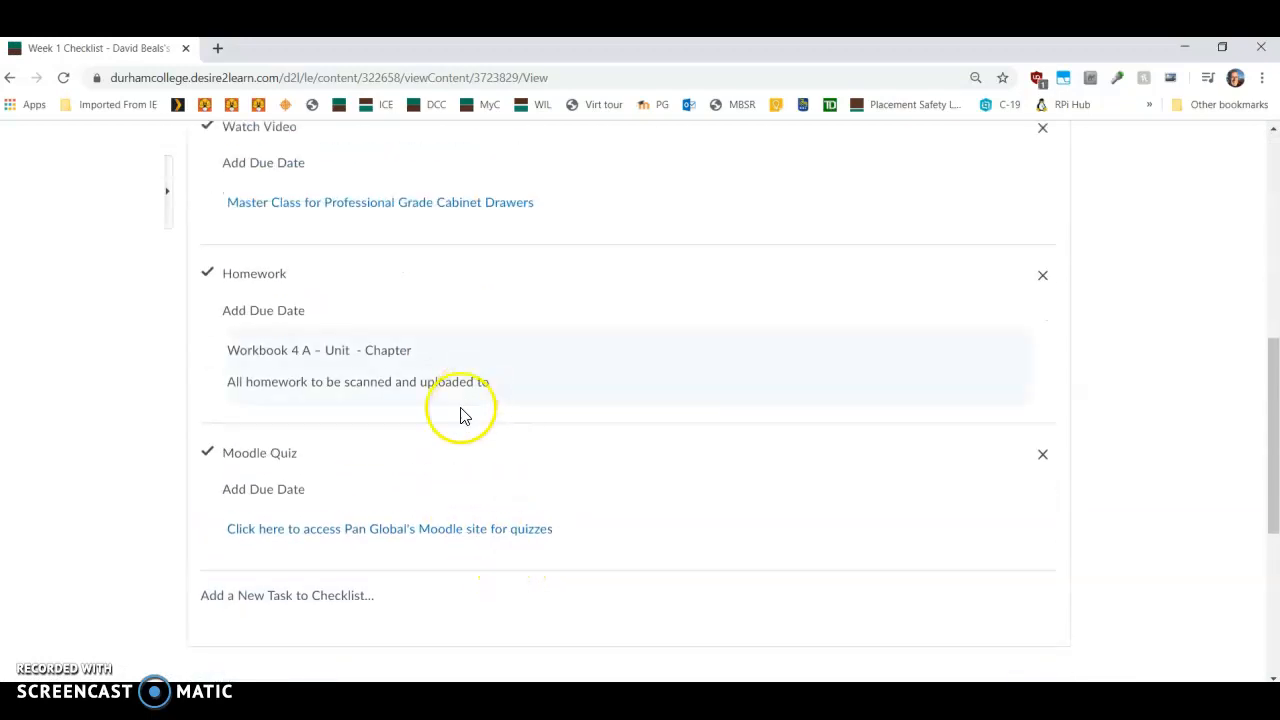
Step: Try to insert an assignment quicklink at the end of the Homework item's description and cancel the edit
click(571, 382)
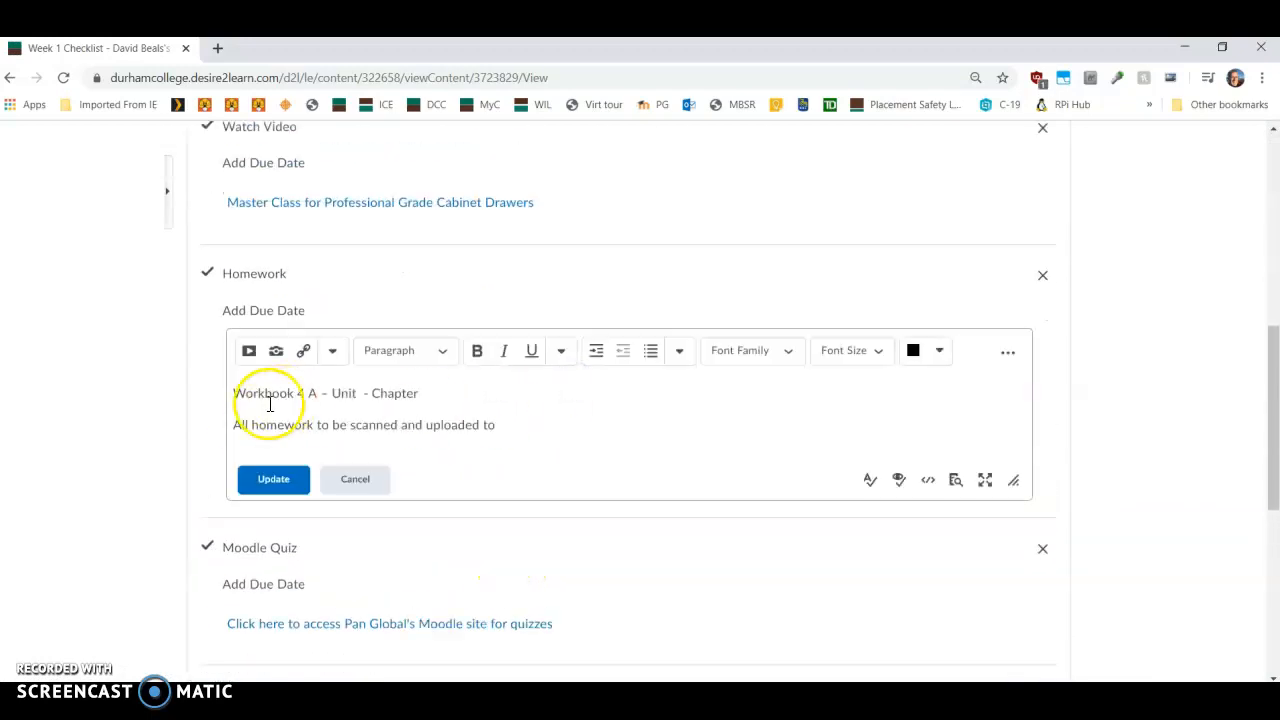
click(546, 424)
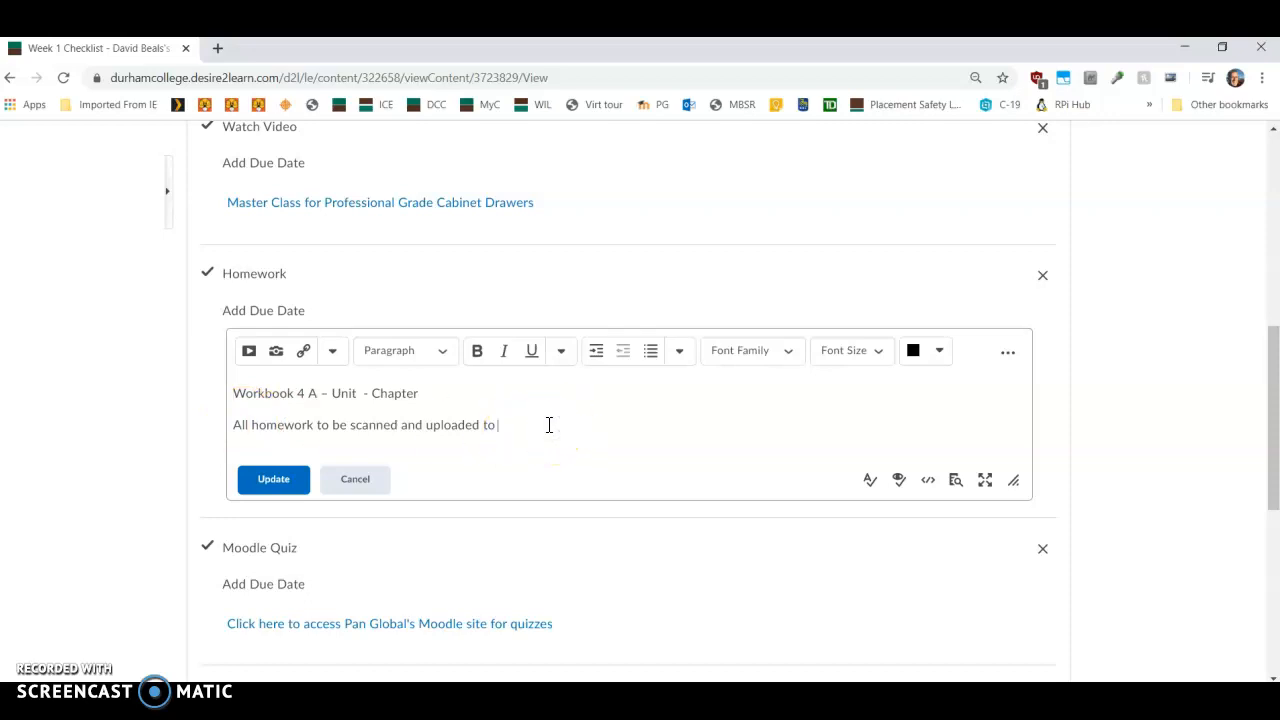
click(303, 351)
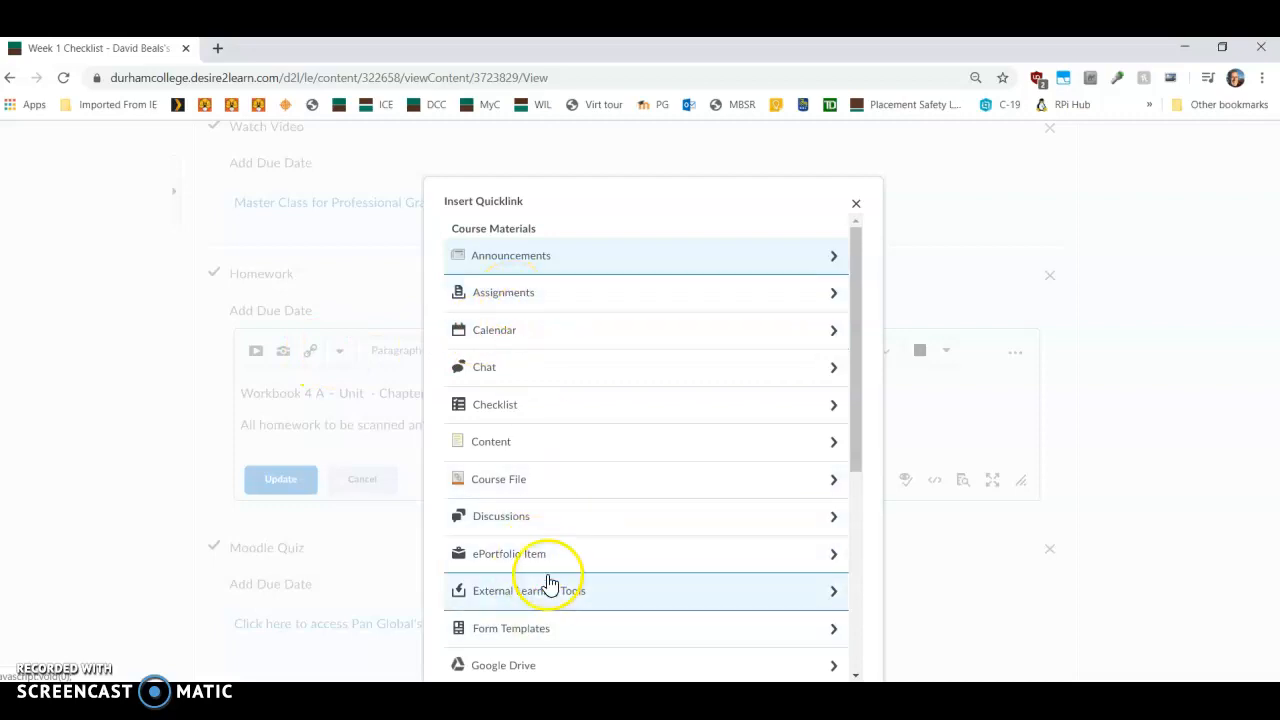
click(500, 292)
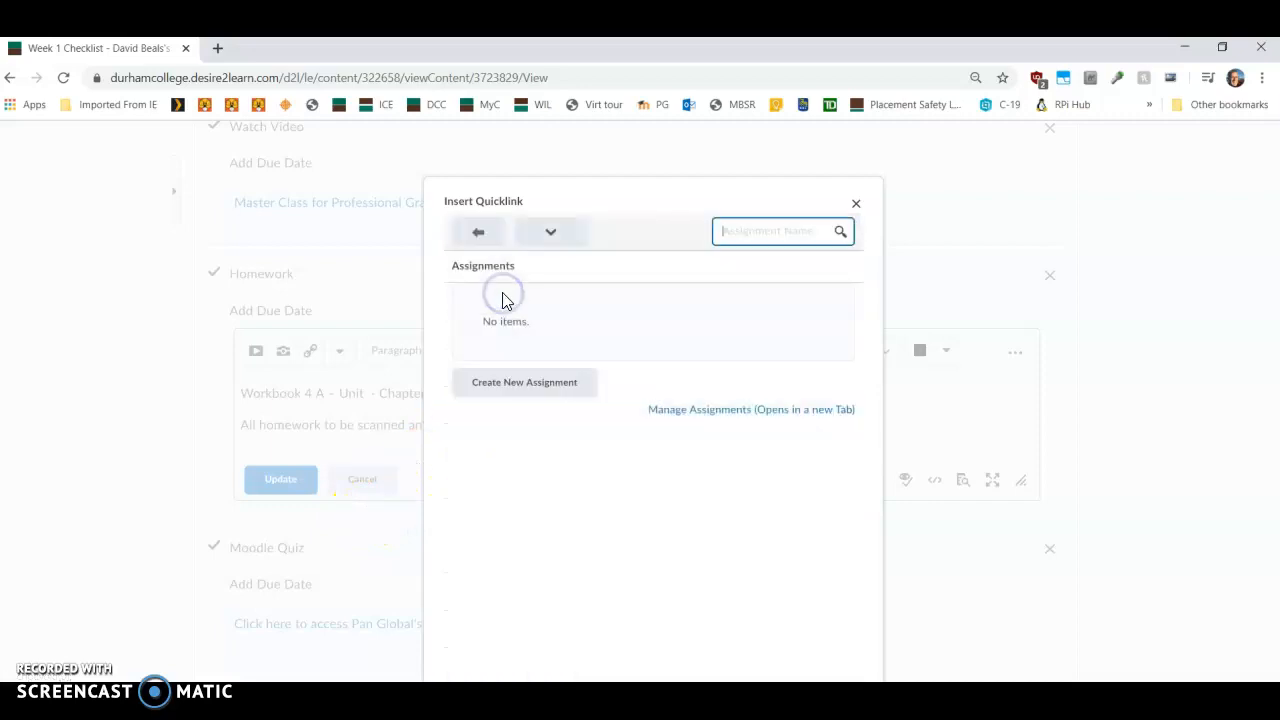
click(854, 205)
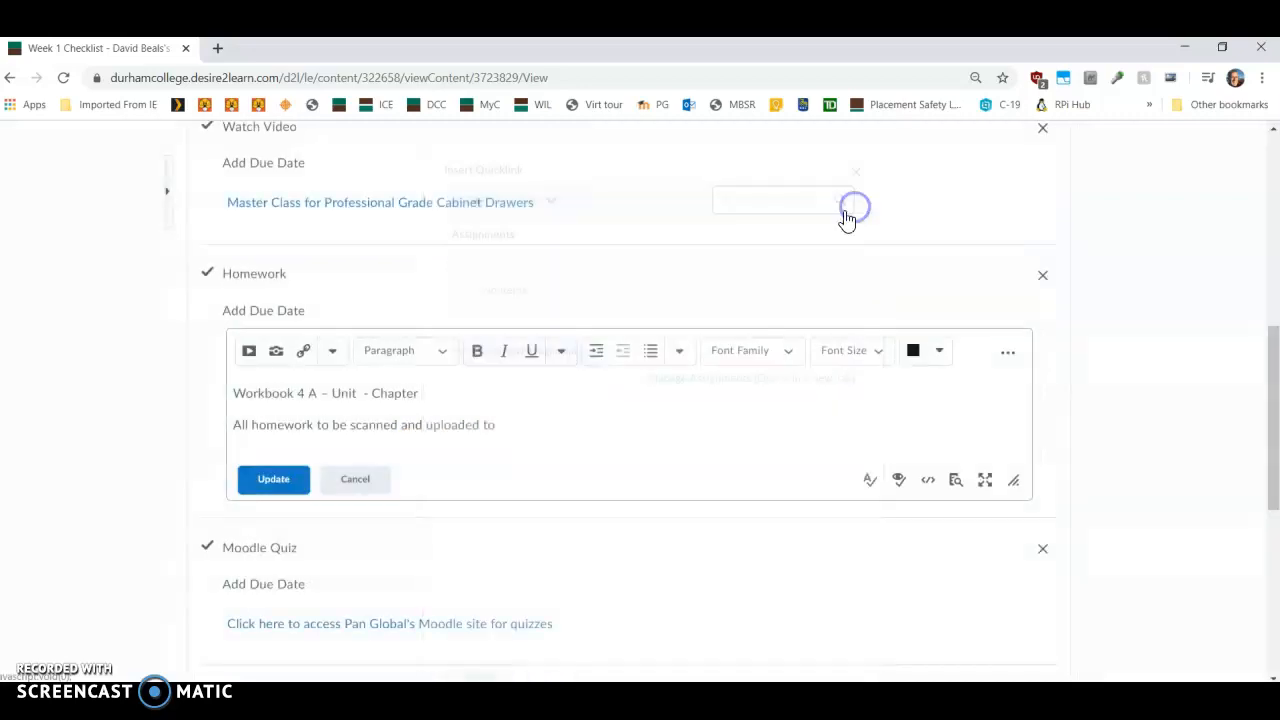
click(366, 486)
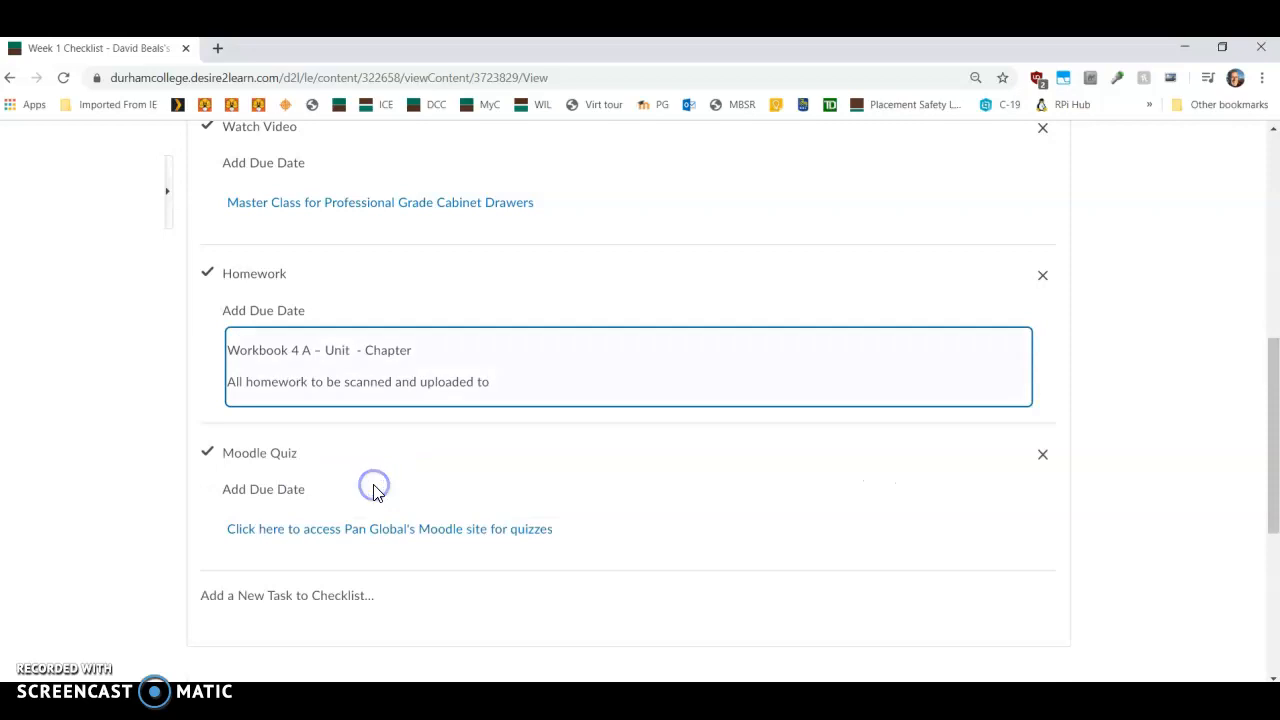
scroll(563, 555, up, 6)
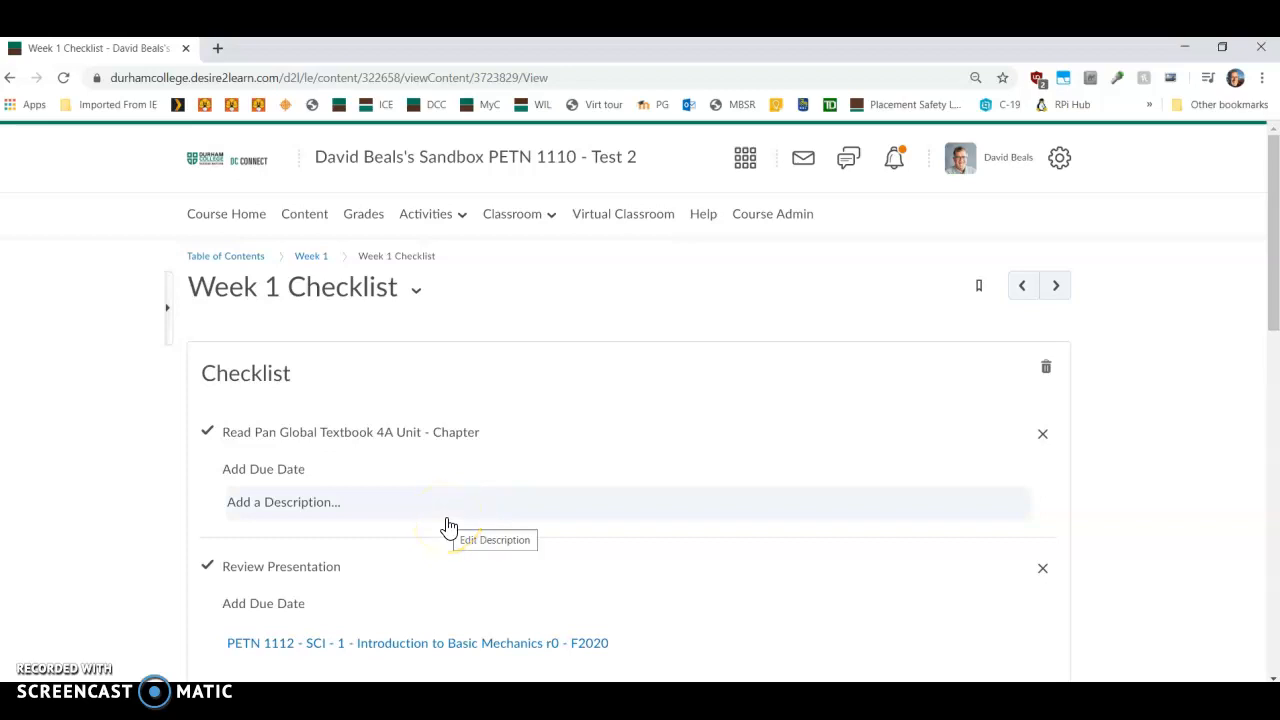
click(155, 414)
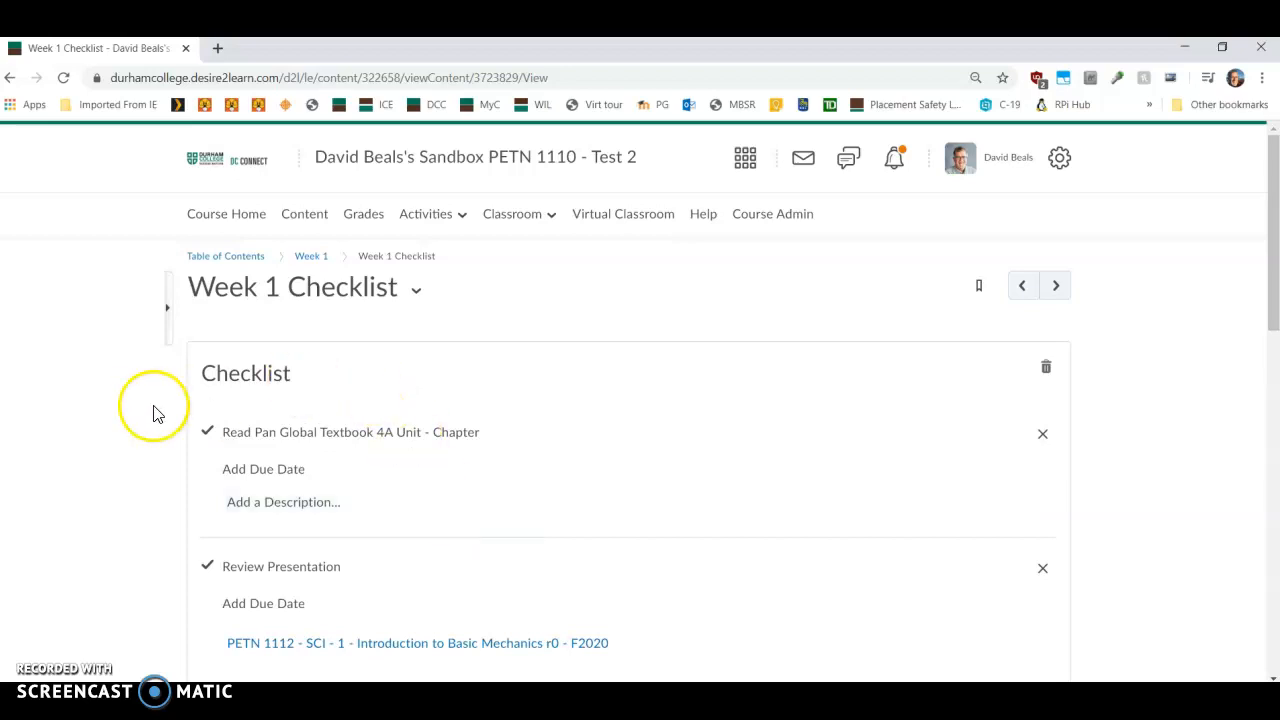